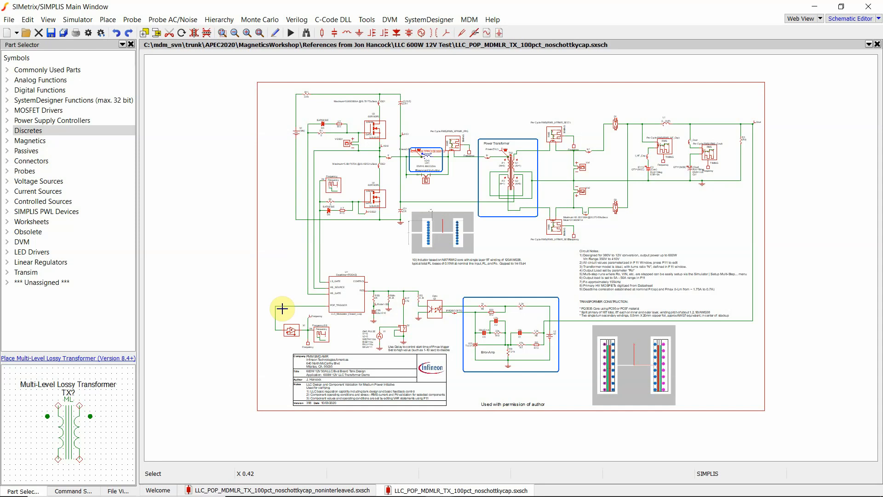
# - Open the resonant inductor LR1's model in the SIMPLIS Magnetics Design Module
pyautogui.scroll(3, 282, 309)
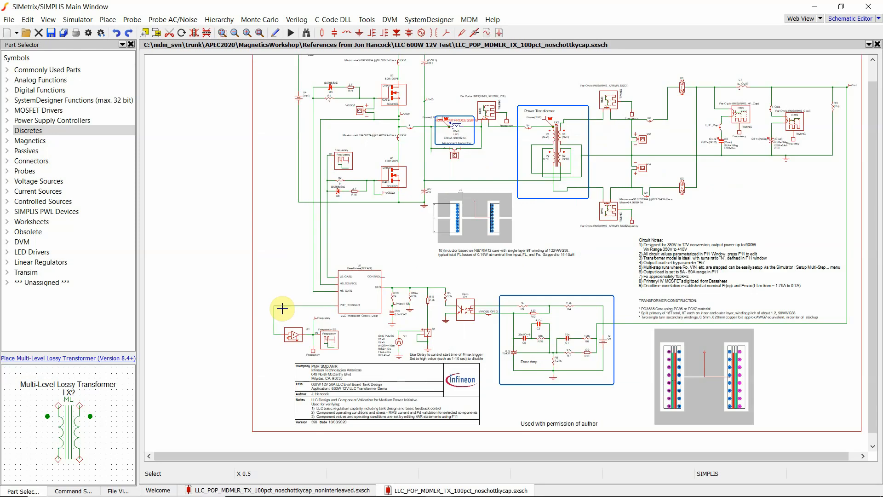
pyautogui.scroll(1, 282, 308)
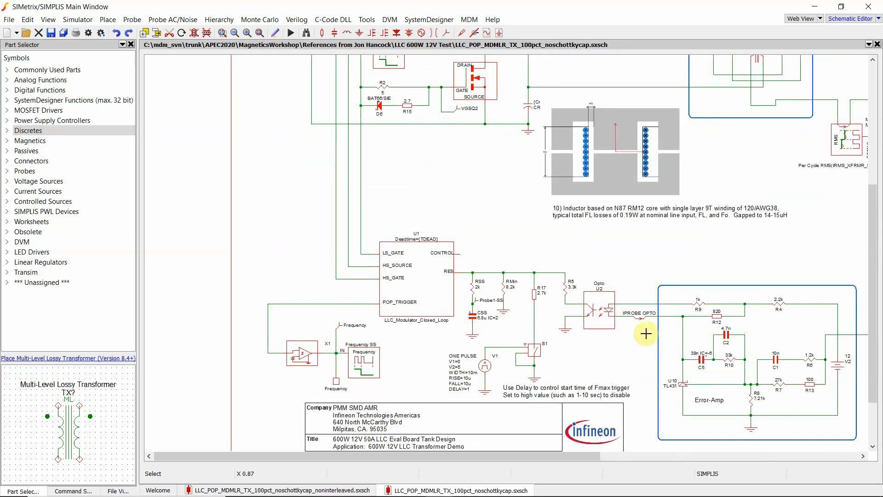
pyautogui.scroll(5, 663, 321)
pyautogui.scroll(1, 664, 322)
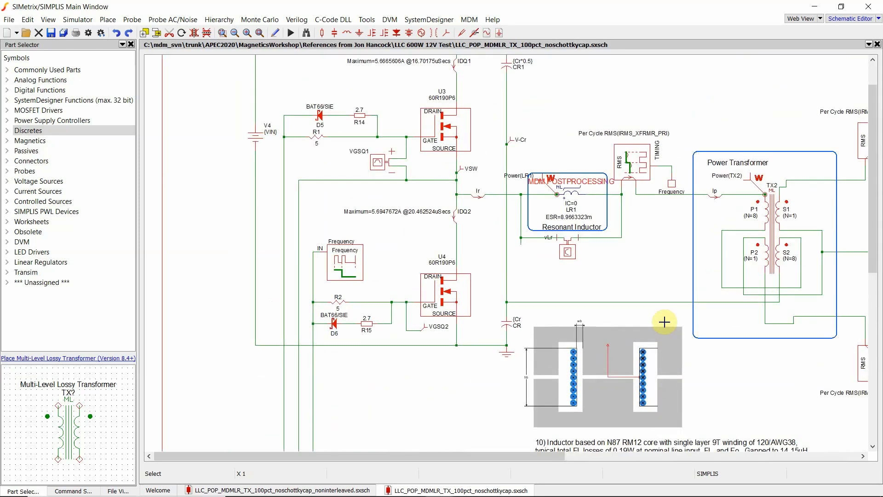
pyautogui.moveTo(558, 459); pyautogui.dragTo(684, 465)
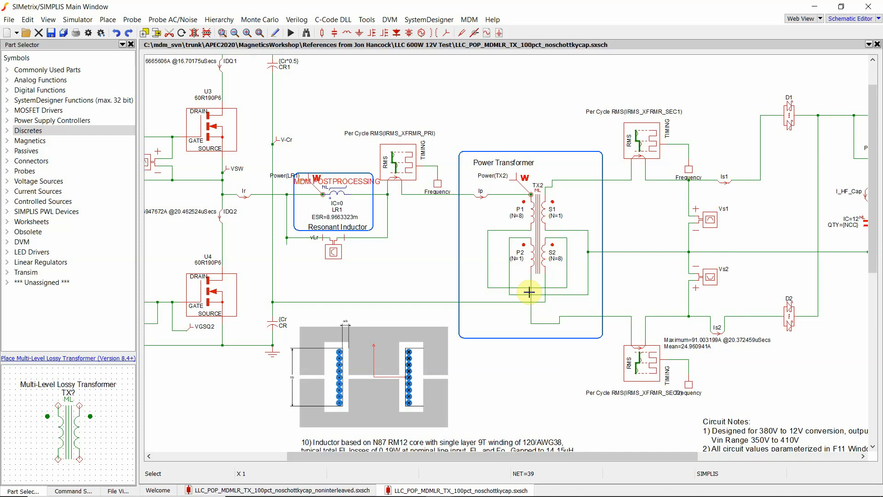
pyautogui.doubleClick(335, 192)
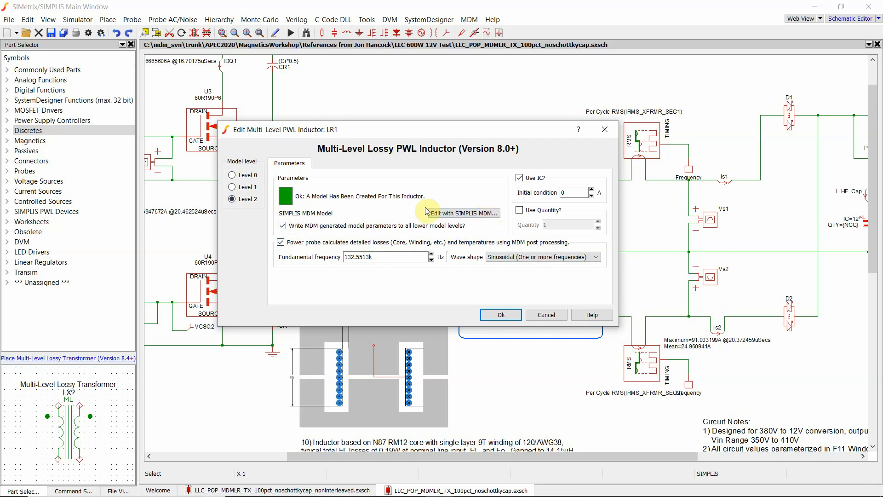
pyautogui.click(465, 214)
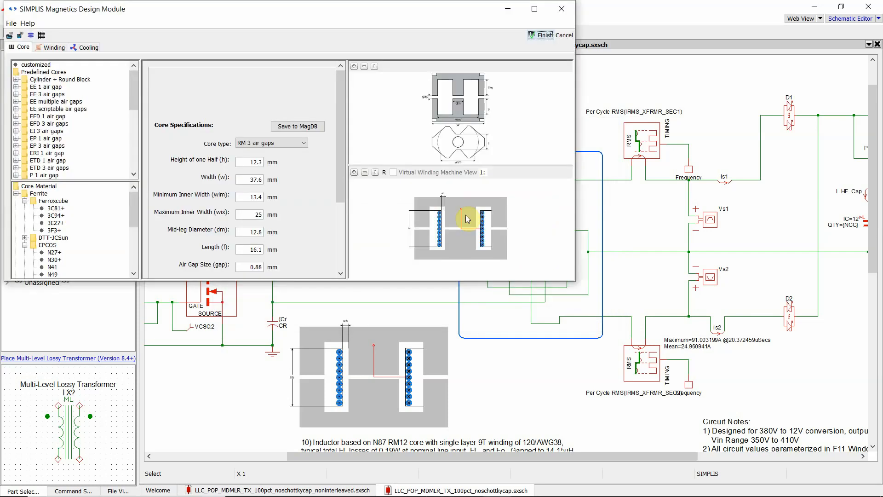
# - Examine the inductor's core shape, core material and air gap settings
pyautogui.moveTo(378, 16); pyautogui.dragTo(500, 68)
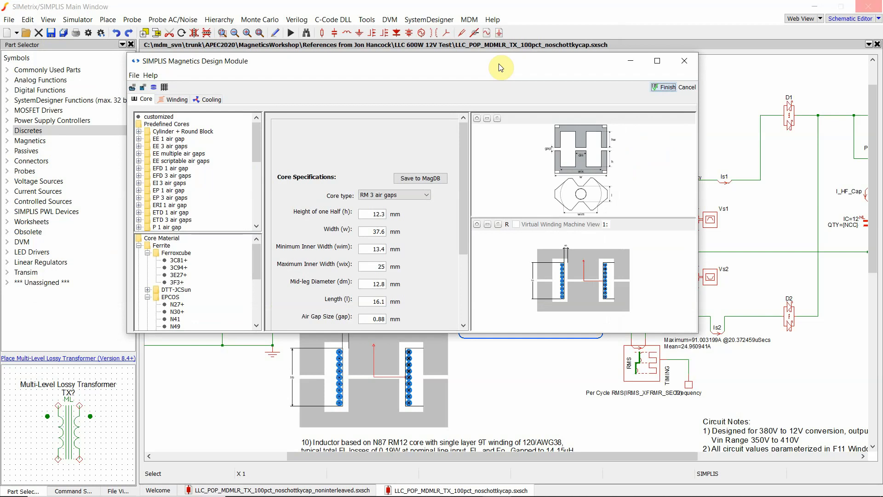
pyautogui.click(164, 101)
pyautogui.click(208, 100)
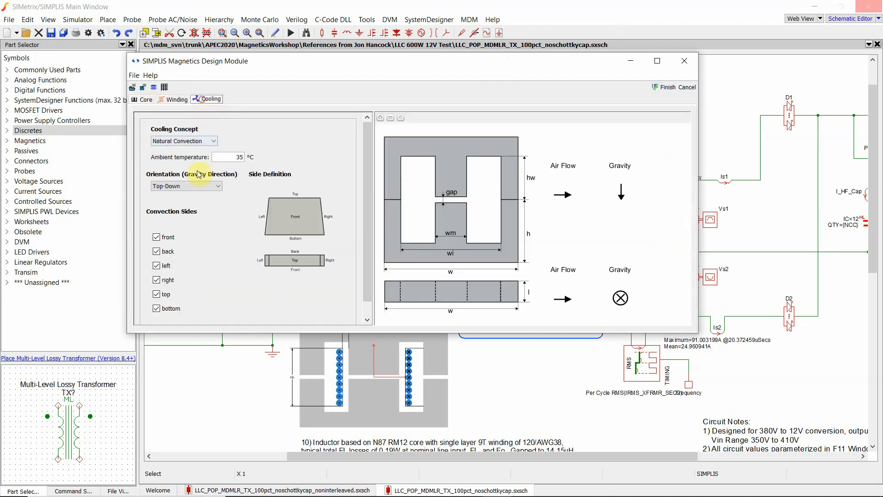
pyautogui.click(145, 100)
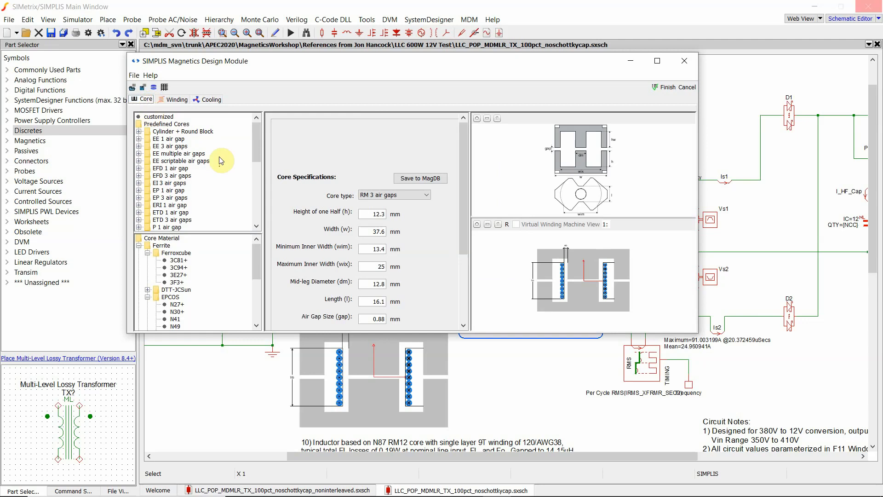
pyautogui.moveTo(256, 139); pyautogui.dragTo(257, 183)
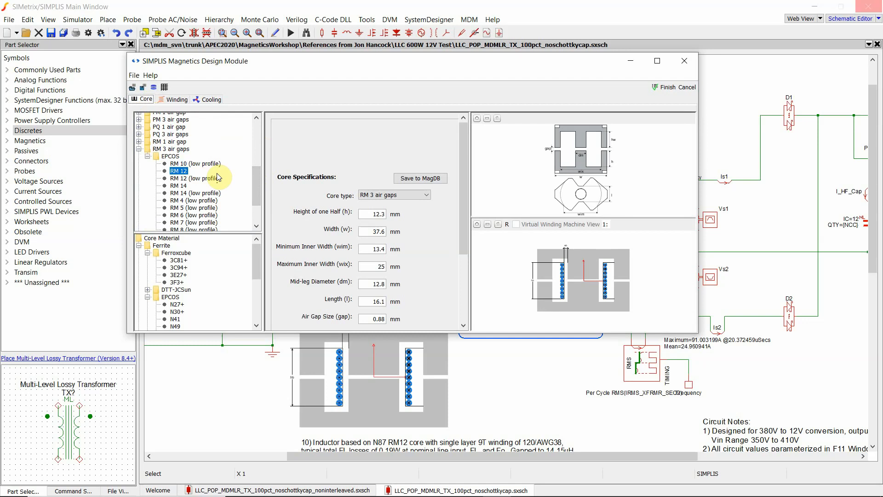
pyautogui.scroll(-3, 466, 236)
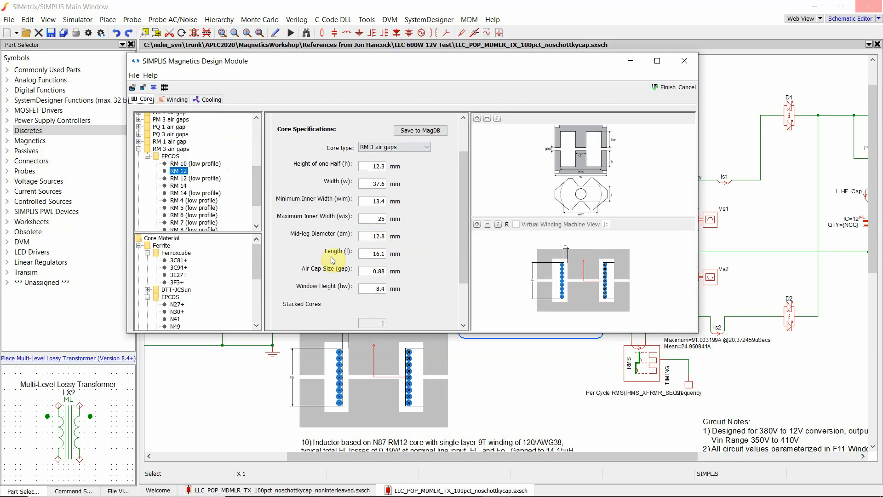
pyautogui.moveTo(259, 253); pyautogui.dragTo(259, 284)
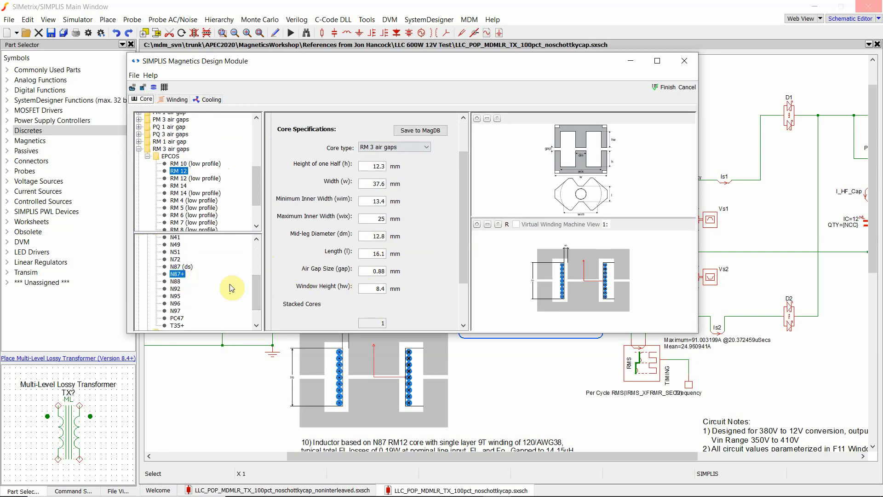
pyautogui.doubleClick(376, 272)
# - Examine the inductor's bobbin and winding wire settings
pyautogui.click(177, 99)
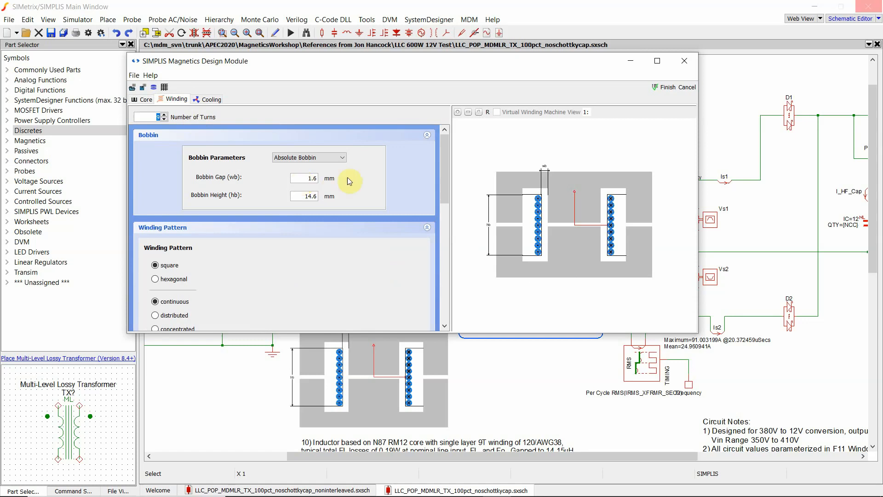
pyautogui.moveTo(444, 163); pyautogui.dragTo(444, 262)
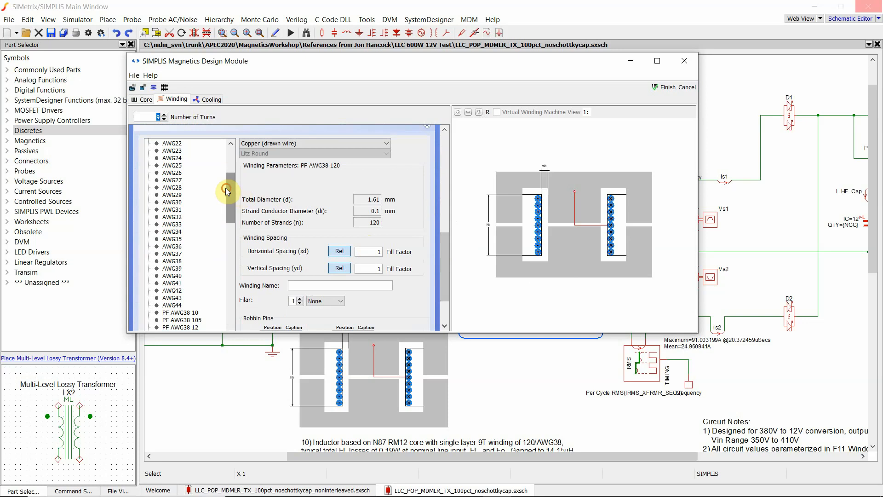
pyautogui.moveTo(230, 177); pyautogui.dragTo(230, 152)
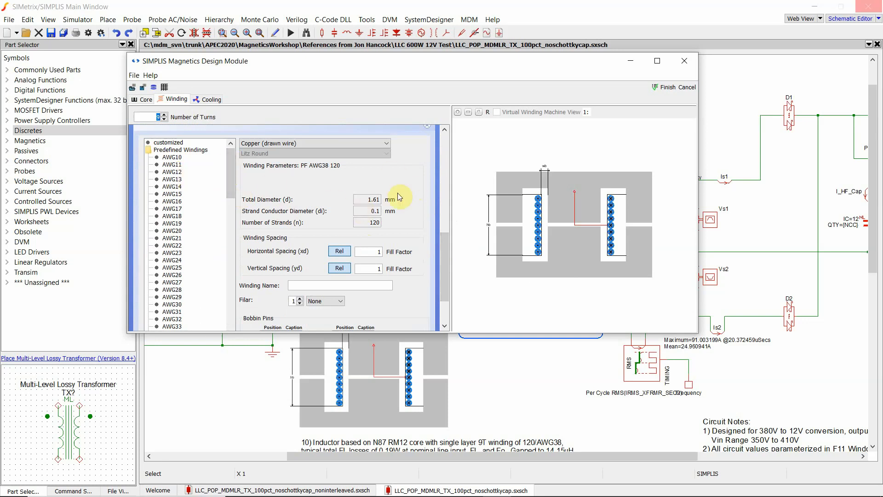
pyautogui.moveTo(230, 177); pyautogui.dragTo(232, 227)
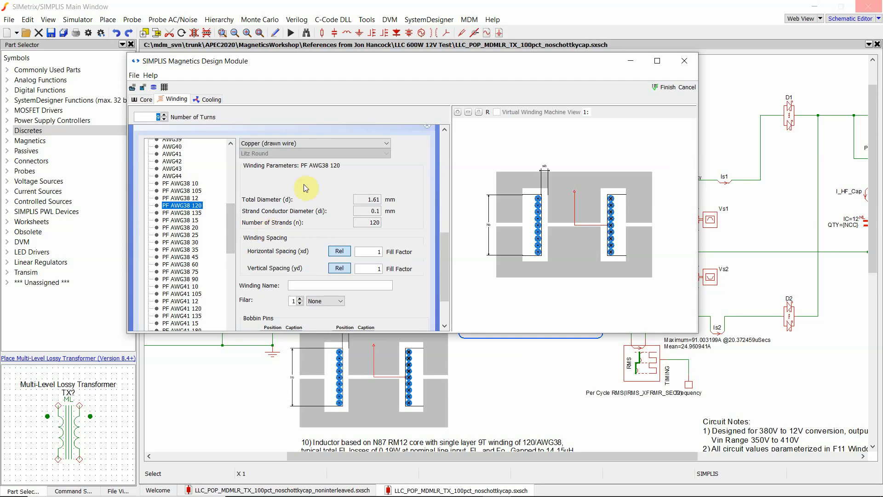
# - Switch the inductor's cooling concept to Forced Convection with 5 m/s Top-Bottom airflow
pyautogui.click(209, 99)
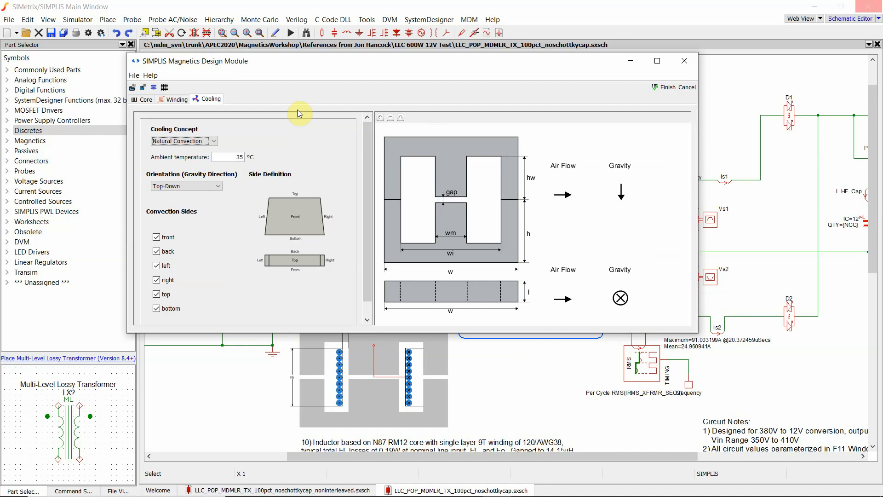
pyautogui.click(213, 140)
pyautogui.click(209, 166)
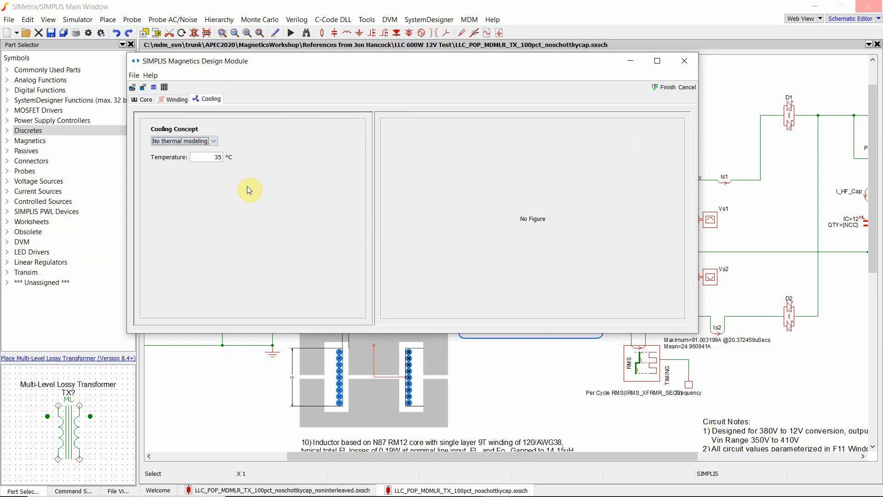
pyautogui.click(212, 141)
pyautogui.click(210, 159)
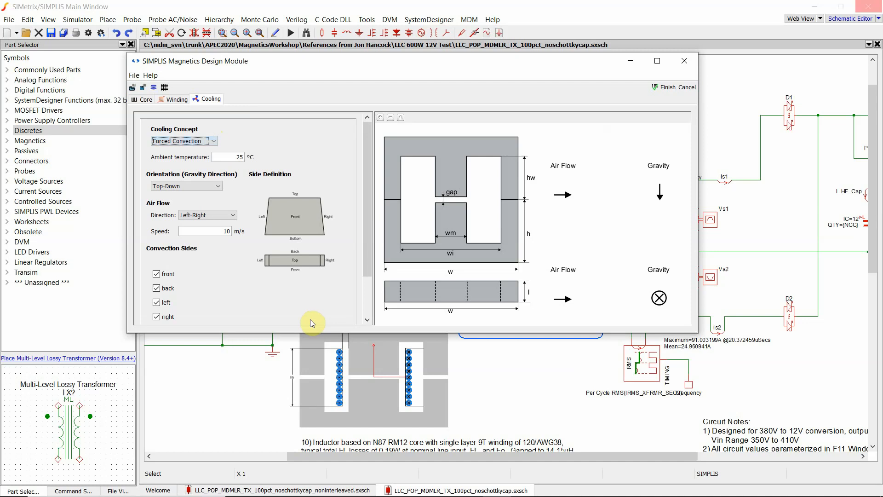
pyautogui.doubleClick(225, 230)
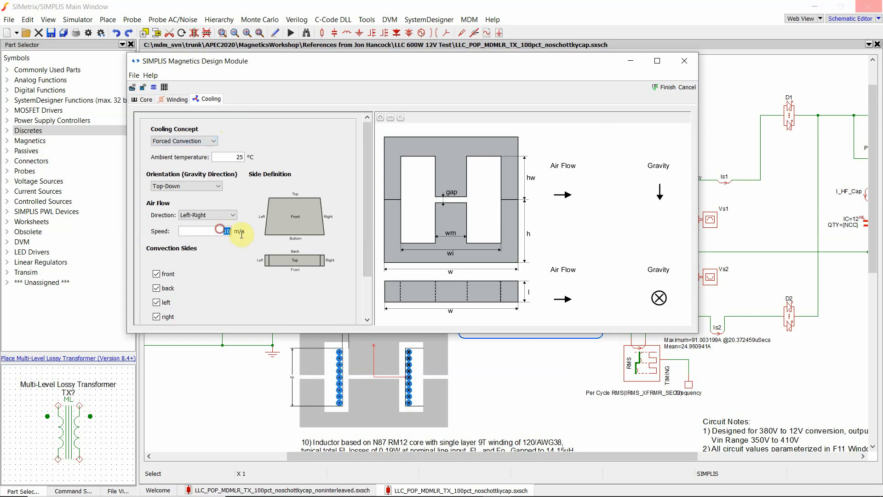
pyautogui.write('5')
pyautogui.click(232, 215)
pyautogui.click(227, 231)
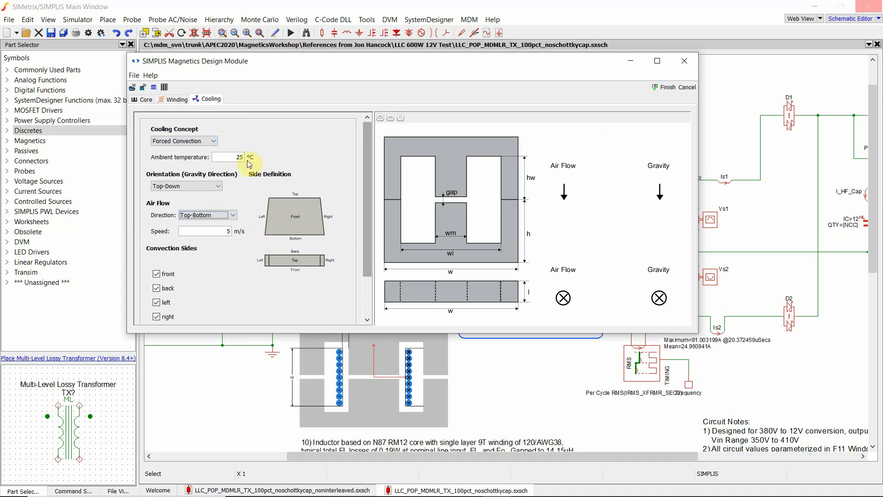
# - Return the cooling concept to Natural Convection at 35 °C ambient and finish the inductor design
pyautogui.click(215, 141)
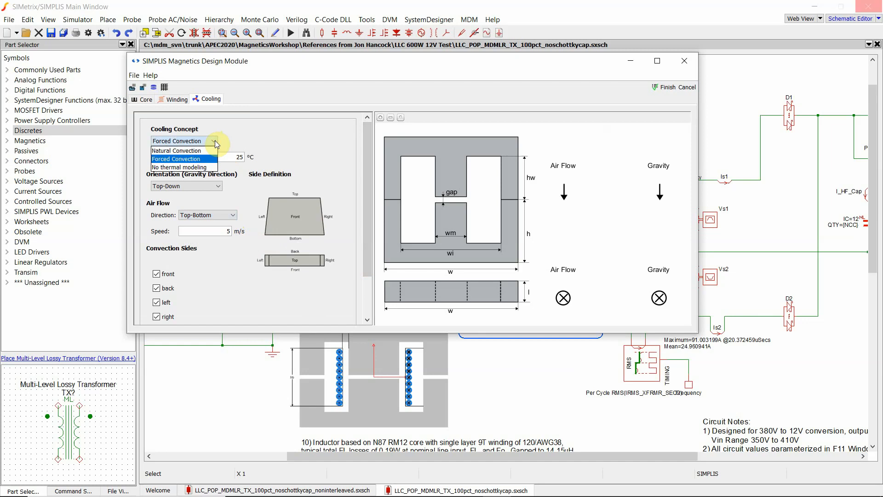
pyautogui.click(176, 150)
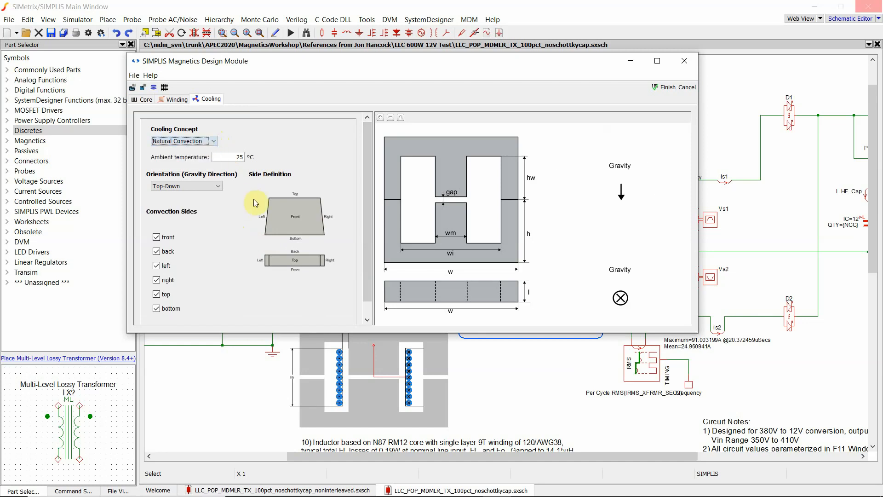
pyautogui.doubleClick(239, 158)
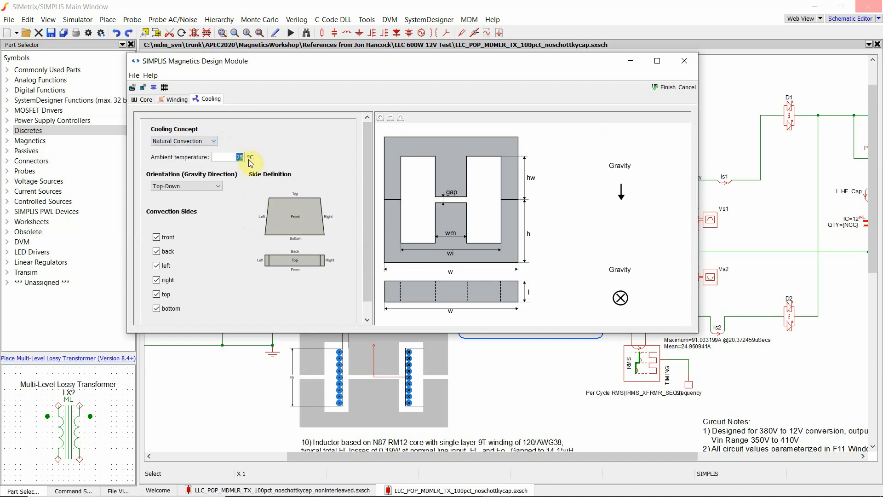
pyautogui.write('35')
pyautogui.click(231, 159)
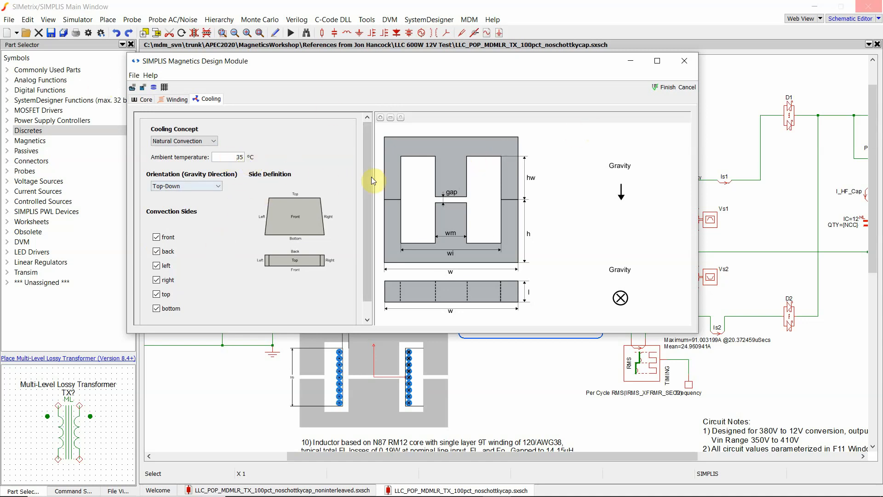
pyautogui.click(669, 88)
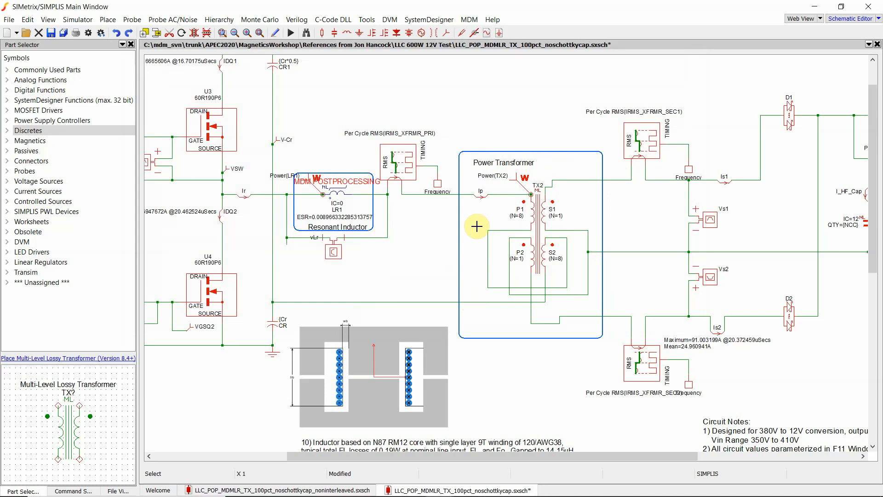
# - Open the power transformer TX2's properties and view its windings and model parameters
pyautogui.click(7, 141)
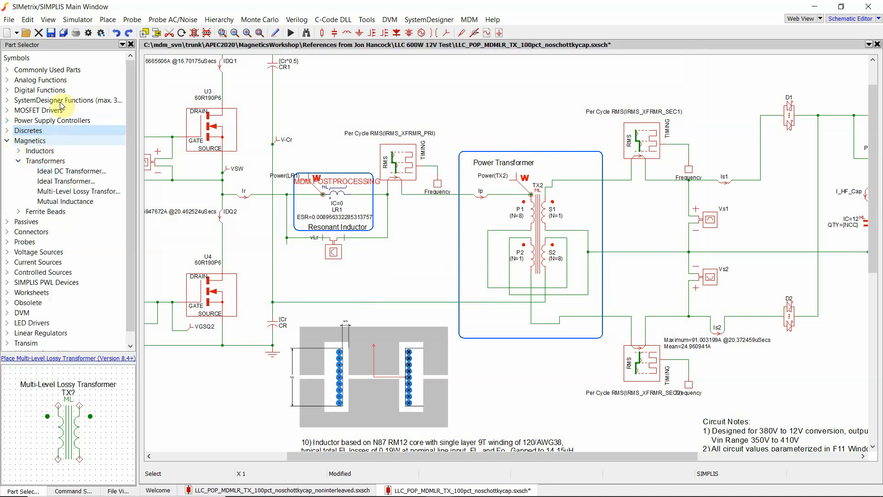
pyautogui.click(540, 216)
pyautogui.doubleClick(540, 215)
pyautogui.click(192, 141)
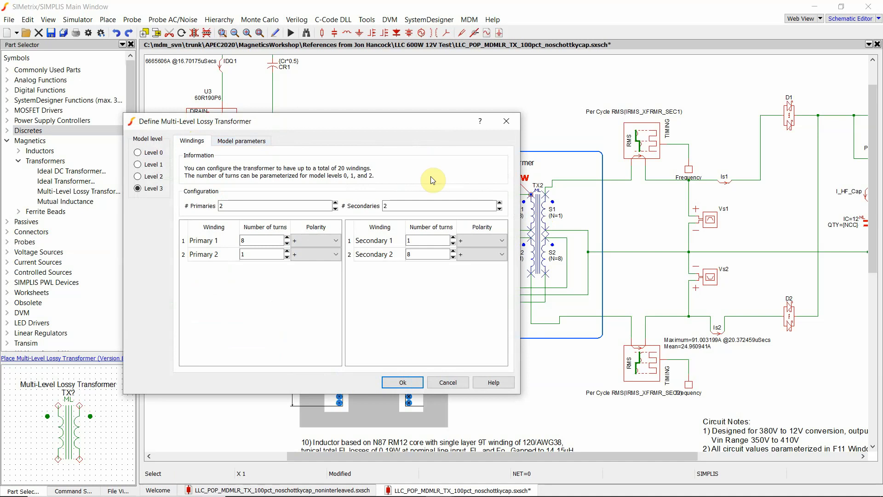
pyautogui.click(242, 140)
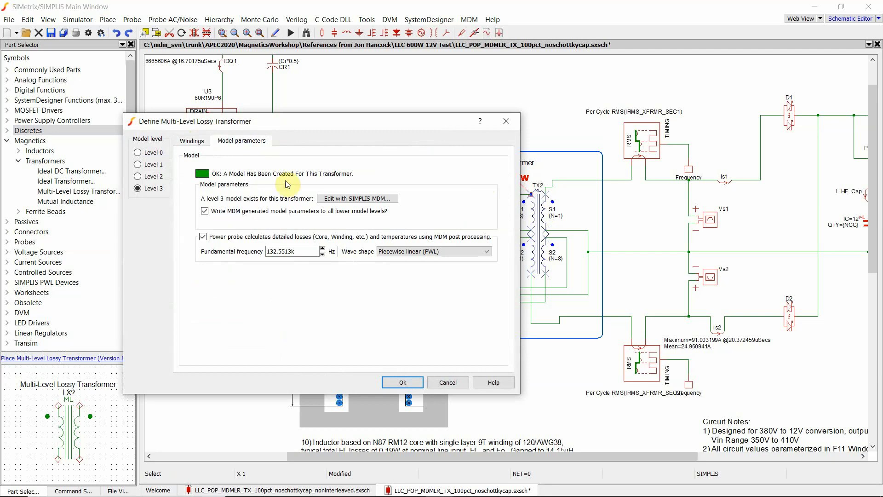
# - Compare the transformer's model parameters at model levels 0, 1, 2 and 3
pyautogui.click(151, 153)
pyautogui.moveTo(317, 195)
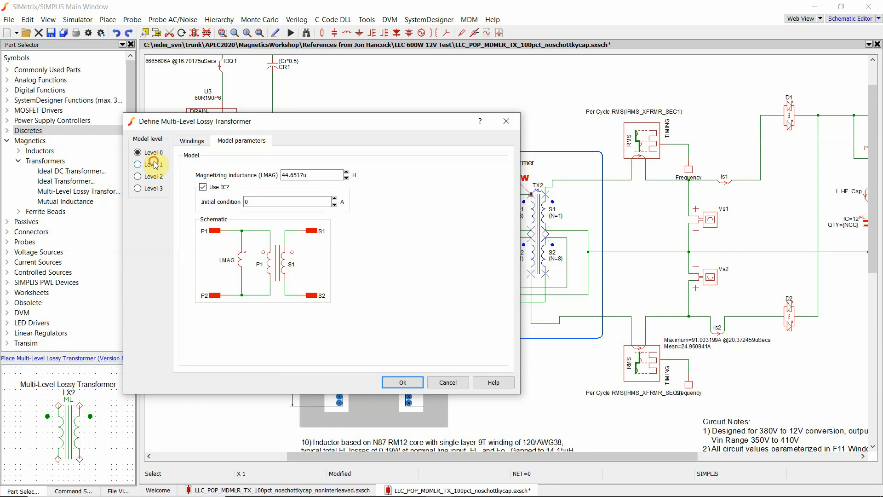
pyautogui.click(138, 164)
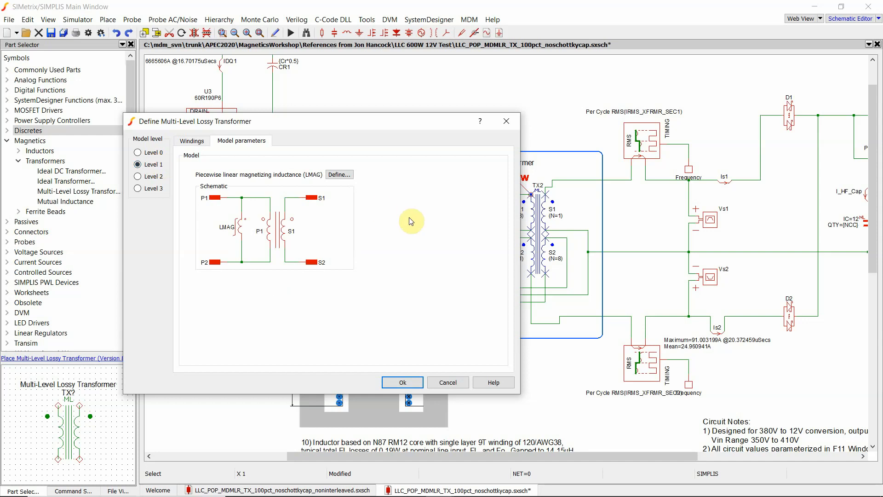
pyautogui.click(150, 177)
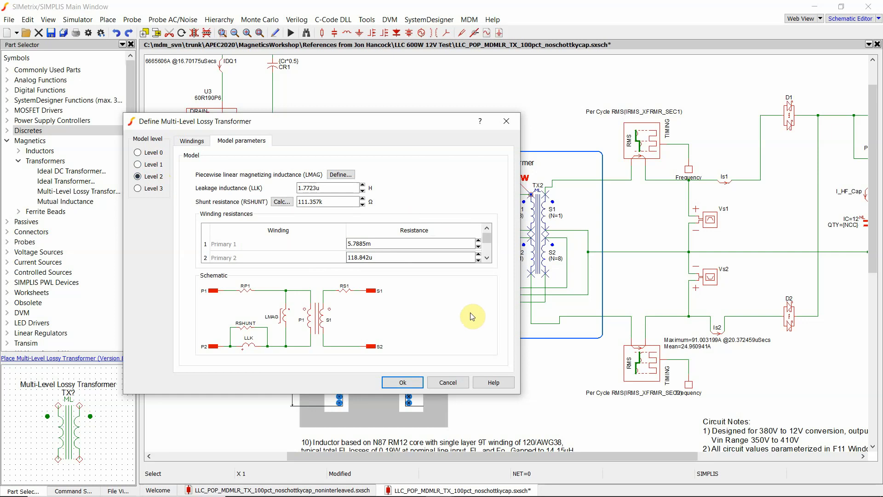
pyautogui.click(153, 188)
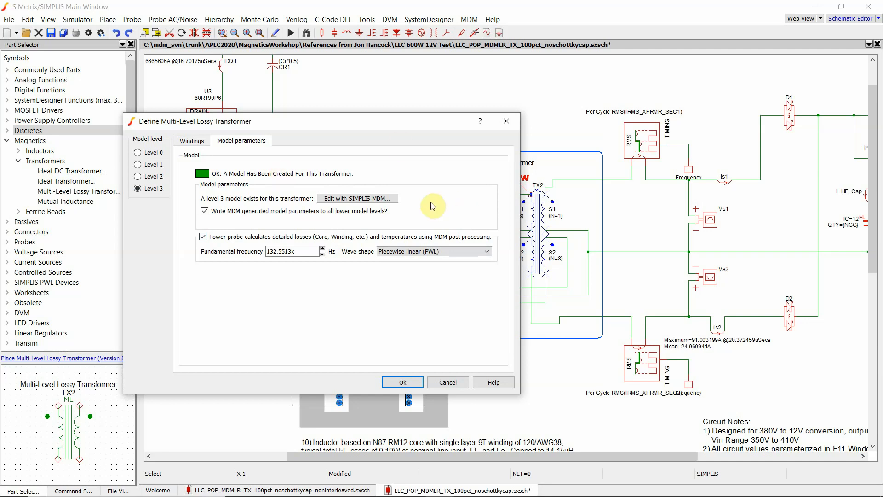
# - Open the transformer's model in the Magnetics Design Module and view its winding arrangement
pyautogui.click(392, 200)
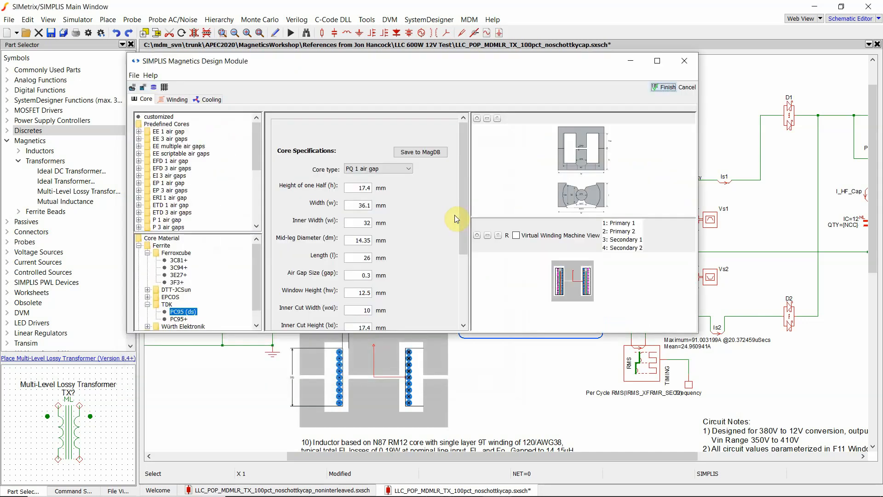
pyautogui.moveTo(453, 60); pyautogui.dragTo(456, 57)
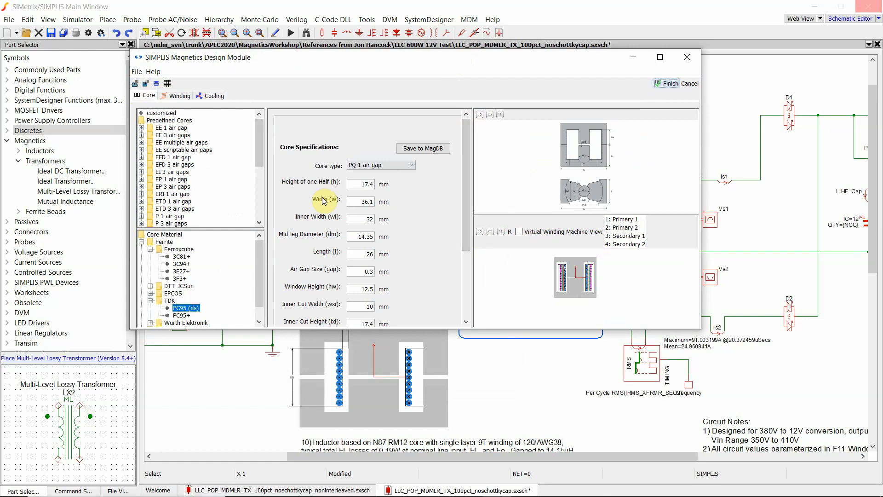
pyautogui.scroll(1, 574, 283)
pyautogui.moveTo(574, 284); pyautogui.dragTo(588, 294)
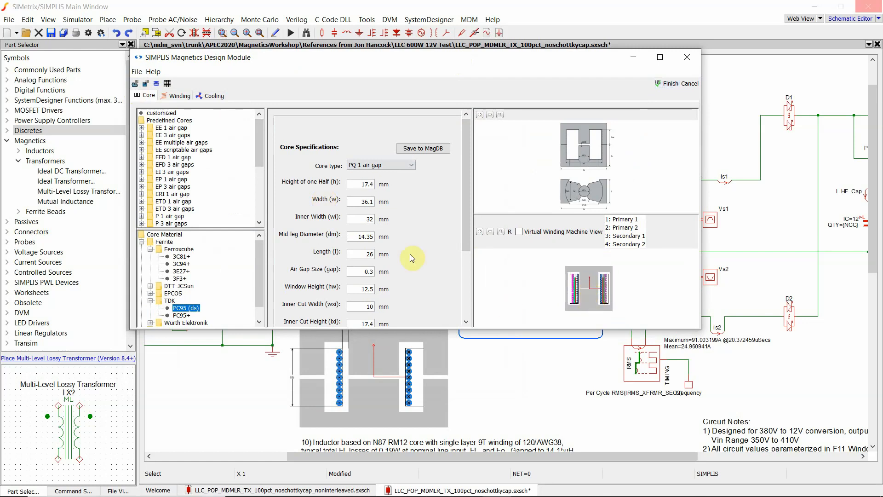
# - Review the transformer's PQ35/35 core and PC95 ferrite material, then switch to its winding settings
pyautogui.moveTo(258, 138); pyautogui.dragTo(260, 185)
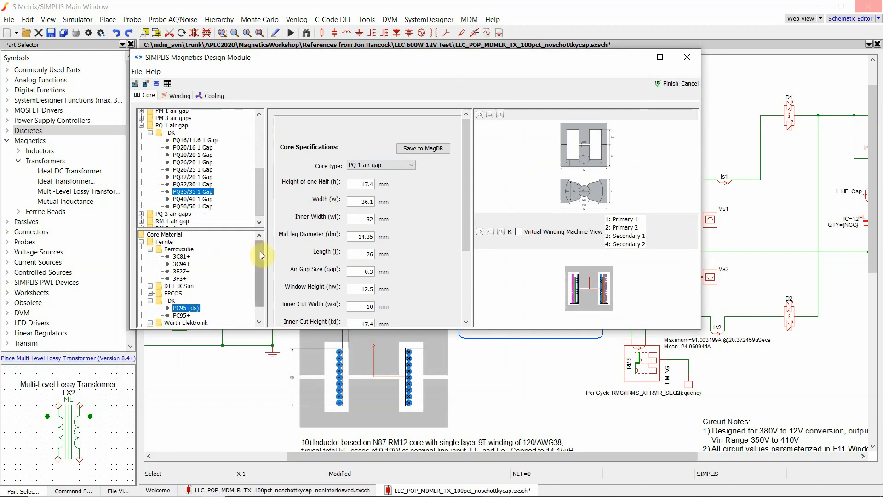
pyautogui.moveTo(260, 251); pyautogui.dragTo(260, 275)
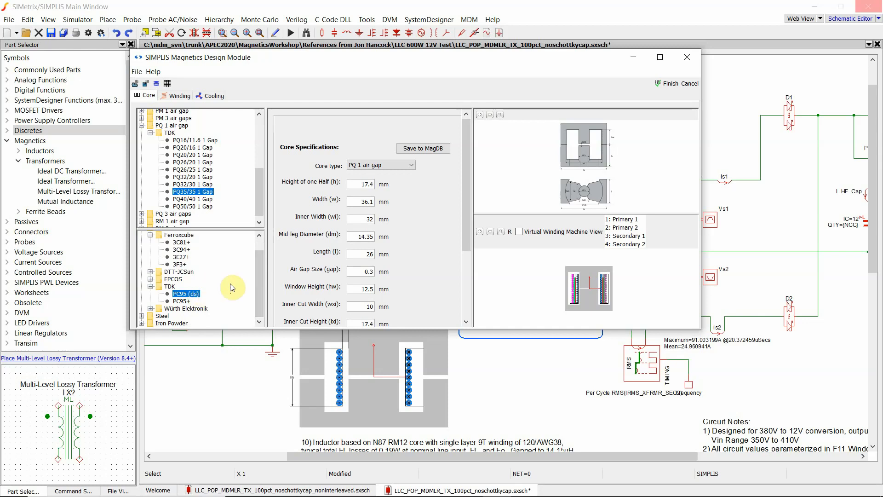
pyautogui.click(179, 95)
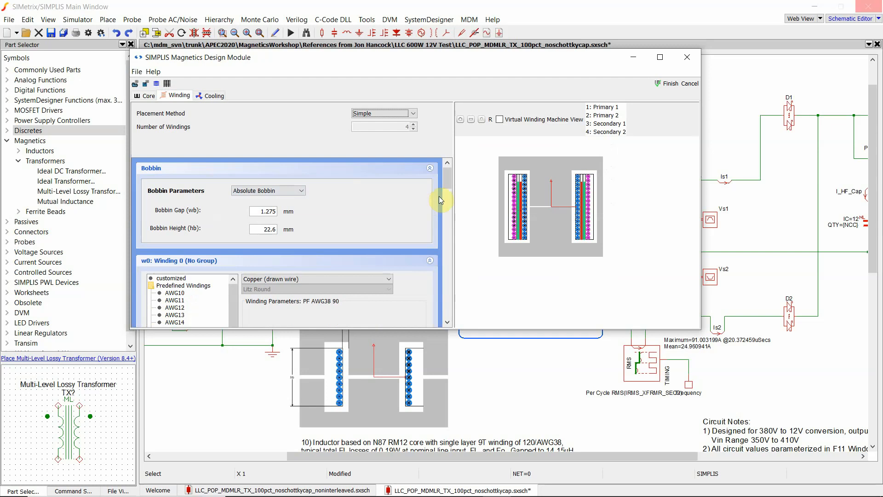
# - Examine each winding's wire, spacing, turns and filar settings alongside an enlarged view of the winding arrangement
pyautogui.moveTo(447, 179); pyautogui.dragTo(446, 200)
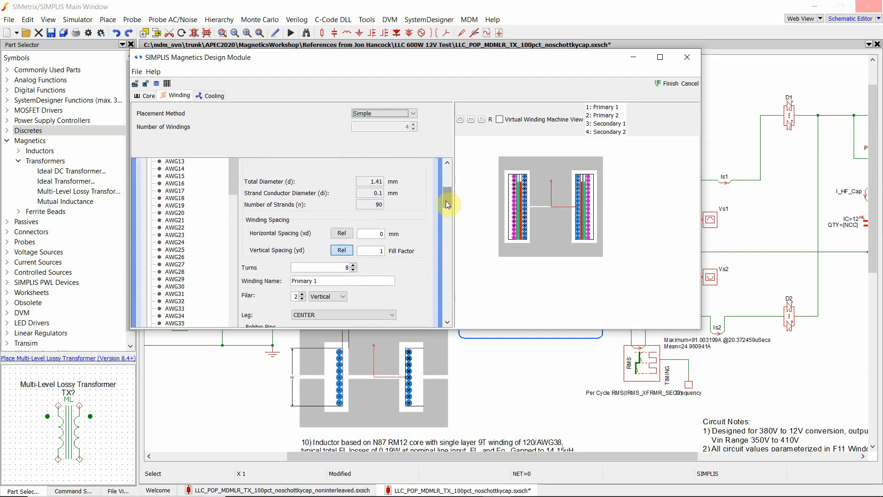
pyautogui.scroll(3, 547, 237)
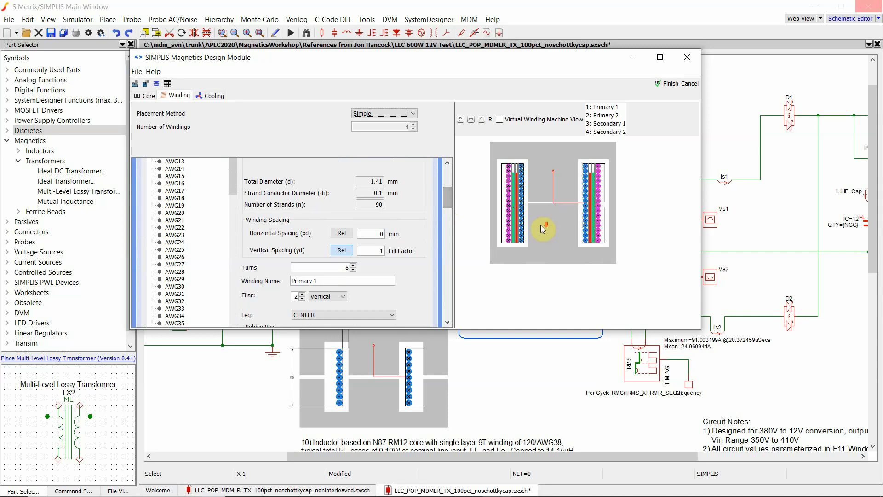
pyautogui.scroll(2, 551, 237)
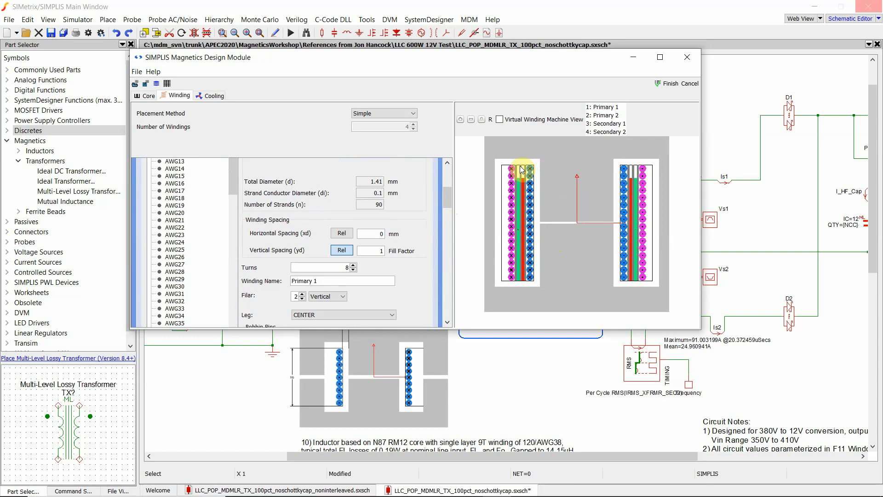
pyautogui.scroll(3, 524, 172)
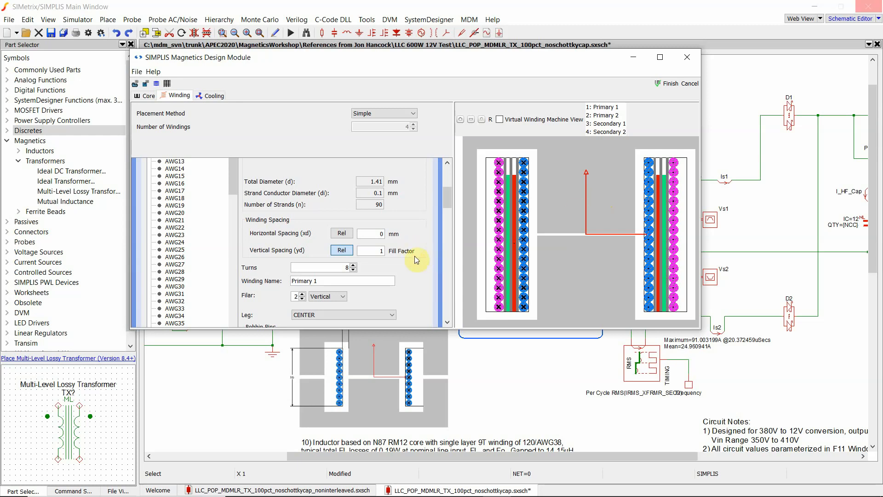
pyautogui.moveTo(448, 193); pyautogui.dragTo(449, 180)
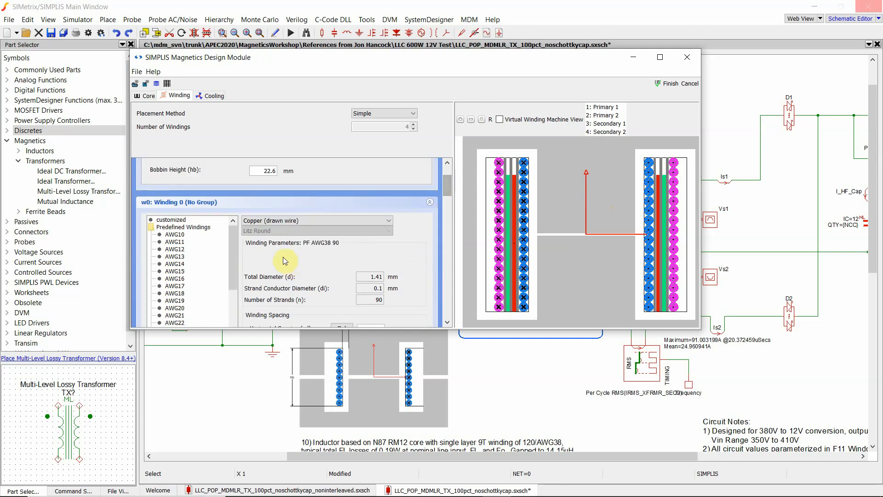
pyautogui.moveTo(230, 290); pyautogui.dragTo(231, 317)
pyautogui.scroll(-2, 285, 270)
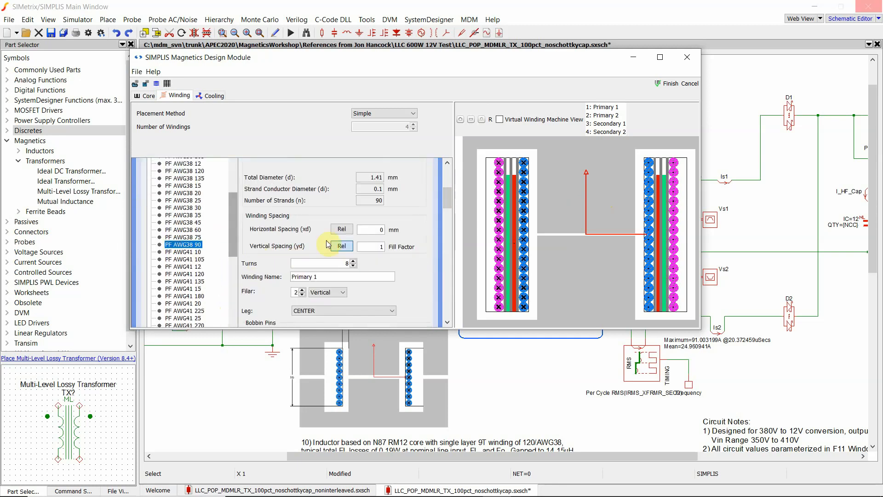
pyautogui.scroll(-8, 327, 239)
pyautogui.scroll(2, 327, 242)
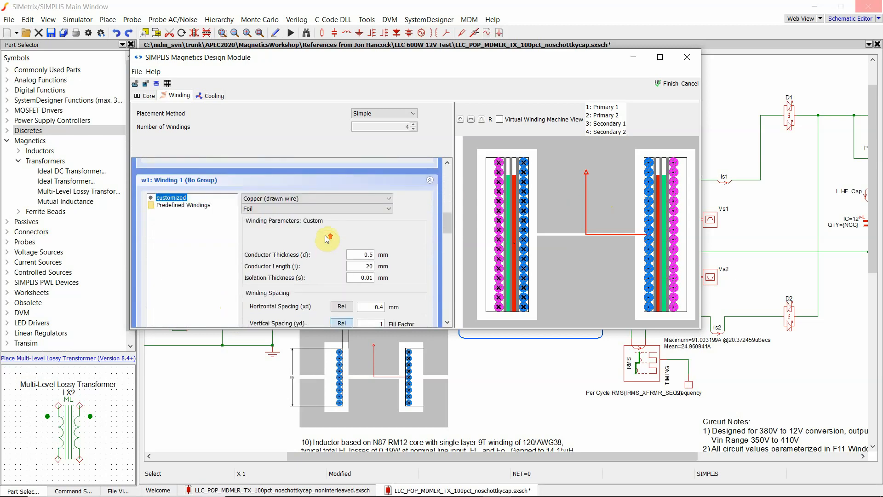
pyautogui.scroll(-2, 335, 234)
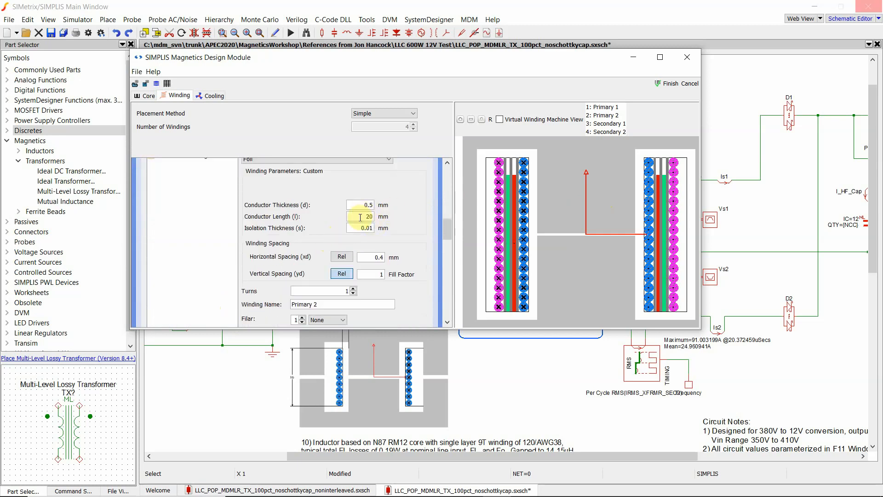
pyautogui.scroll(-8, 366, 223)
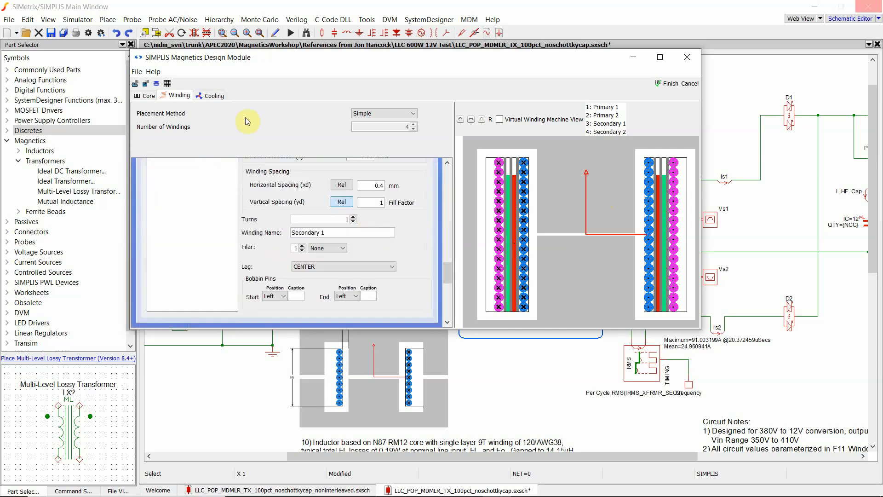
# - Check the cooling settings and windings again, then finish the transformer design in the Magnetics Design Module
pyautogui.click(220, 96)
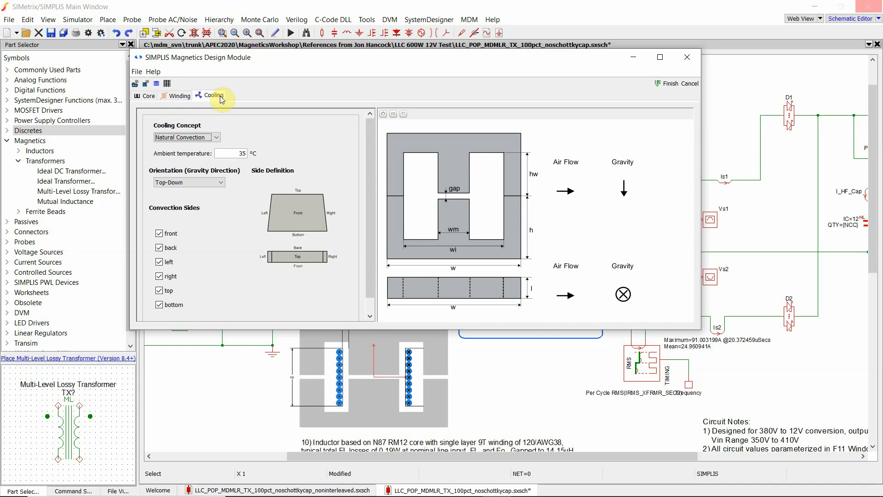
pyautogui.click(178, 96)
pyautogui.moveTo(447, 272); pyautogui.dragTo(448, 187)
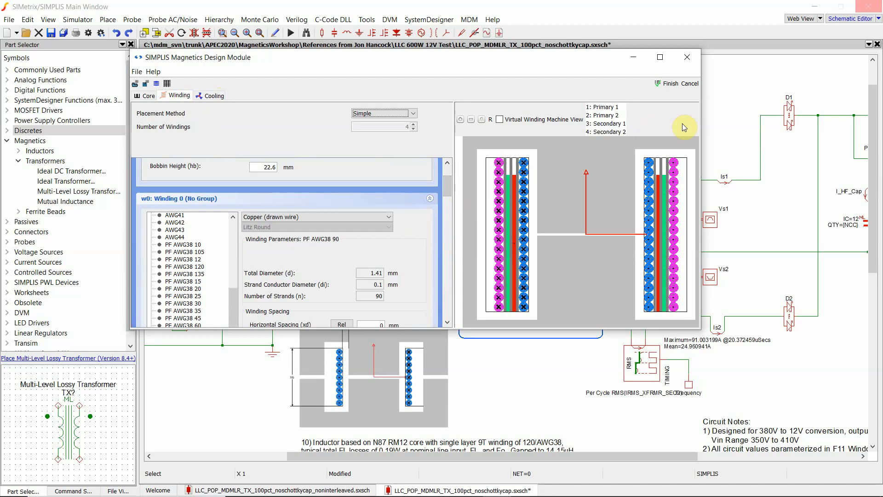
pyautogui.click(670, 84)
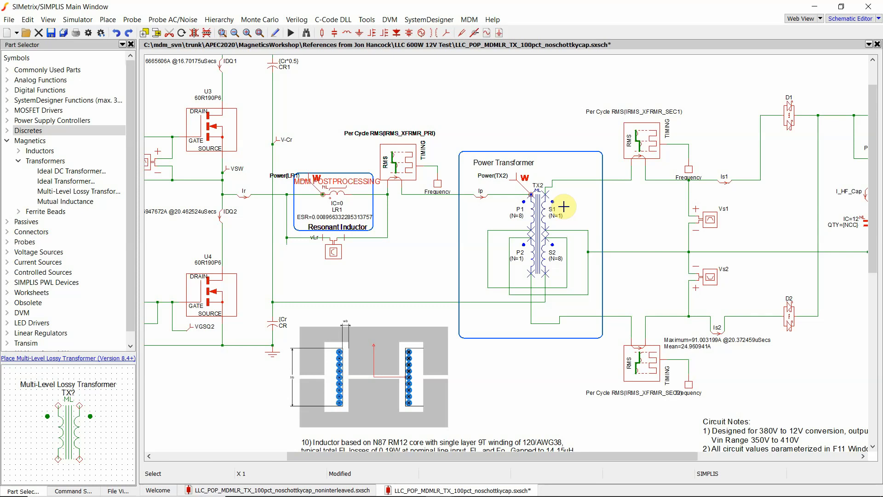
# - Open and close the properties of resonant inductor LR1 and power transformer TX2 to review their MDM model settings
pyautogui.doubleClick(338, 193)
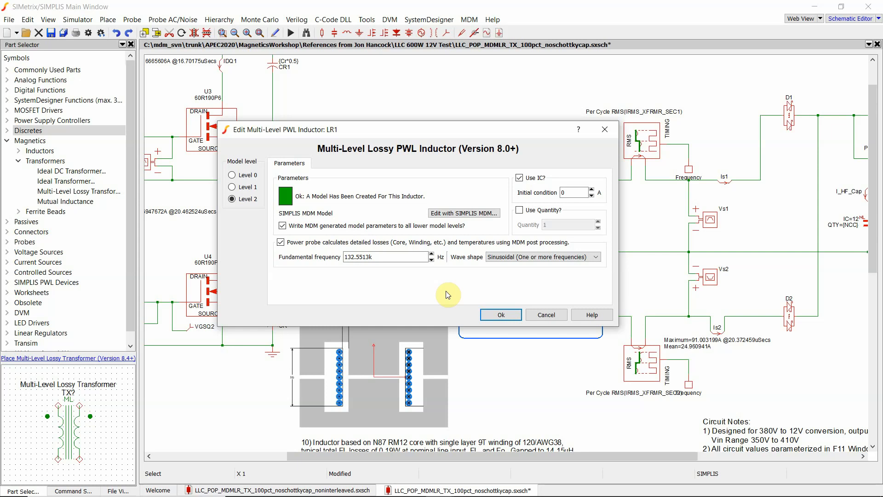
pyautogui.moveTo(486, 129); pyautogui.dragTo(469, 262)
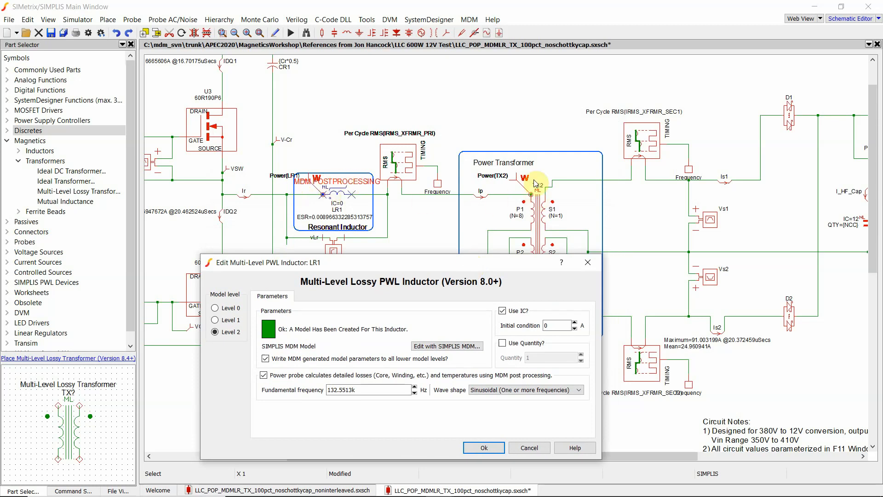
pyautogui.moveTo(482, 262); pyautogui.dragTo(480, 172)
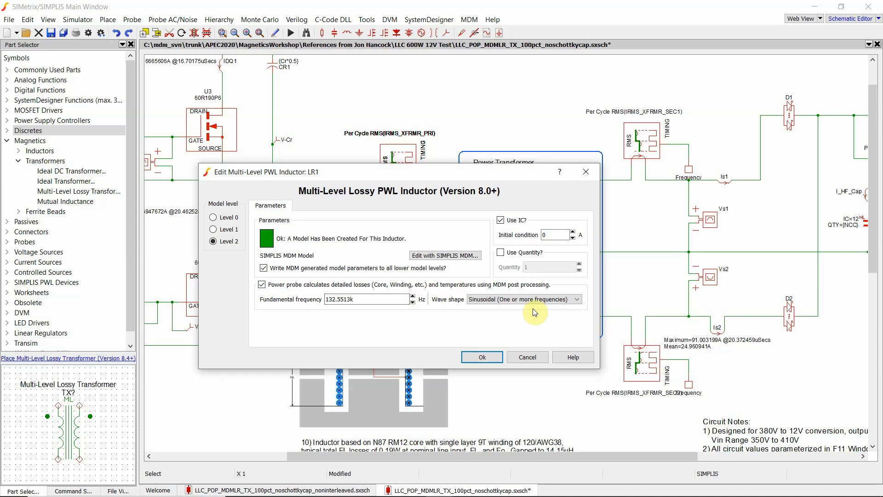
pyautogui.moveTo(432, 173); pyautogui.dragTo(410, 203)
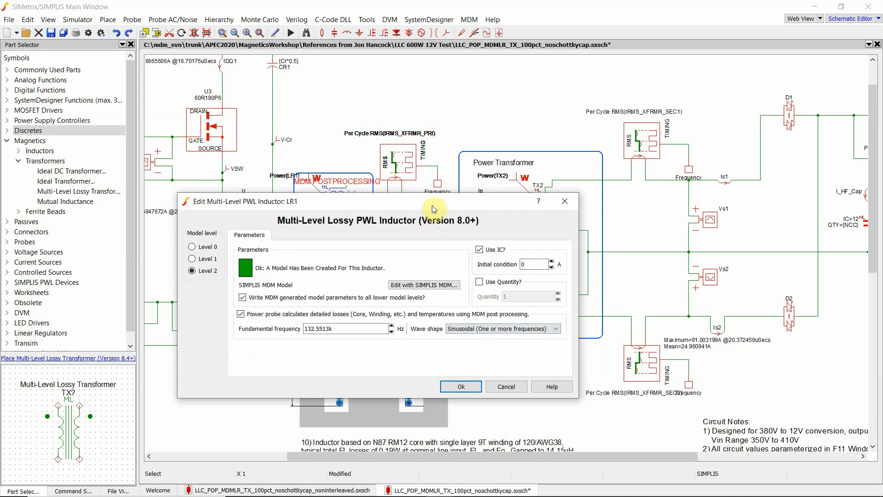
pyautogui.moveTo(432, 205); pyautogui.dragTo(428, 235)
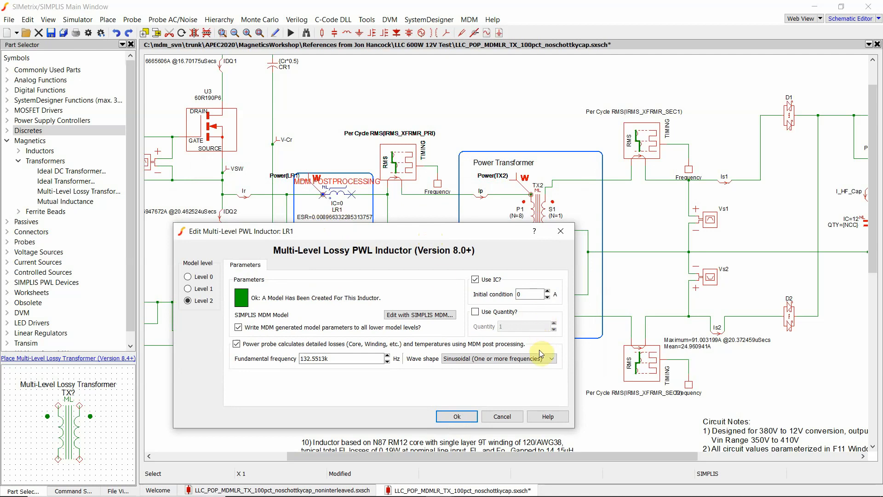
pyautogui.click(502, 417)
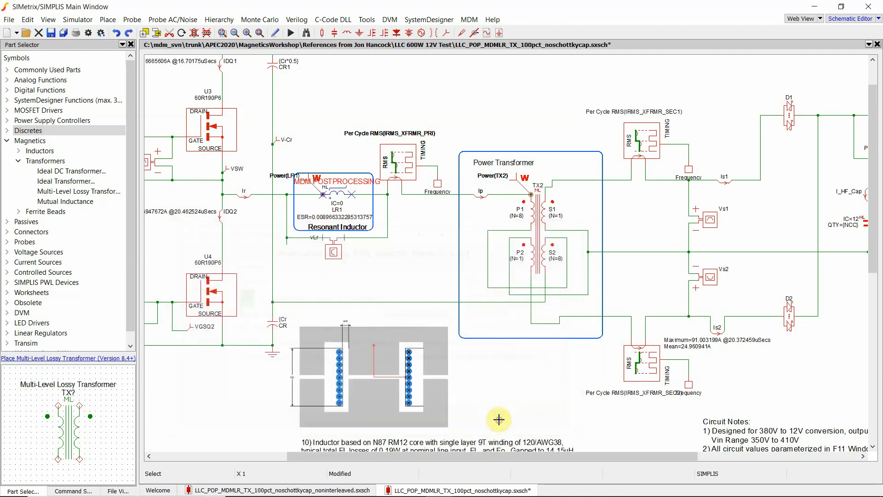
pyautogui.doubleClick(535, 224)
pyautogui.moveTo(418, 126); pyautogui.dragTo(512, 125)
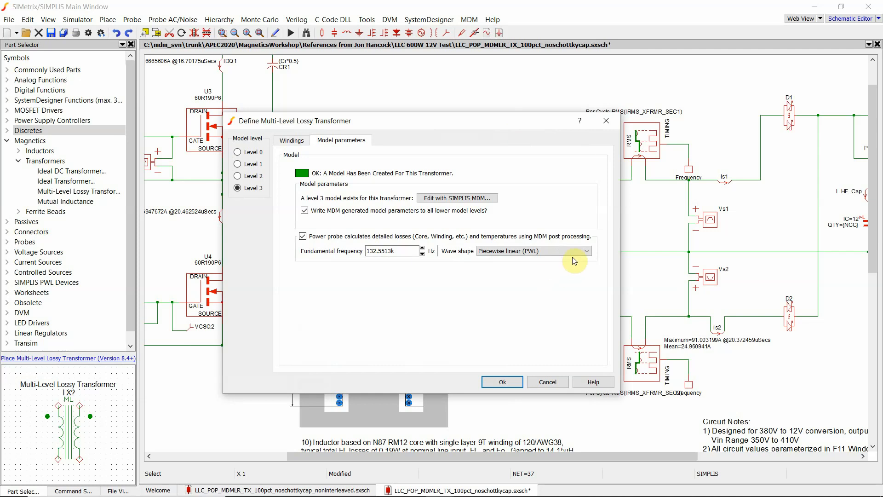
pyautogui.click(548, 383)
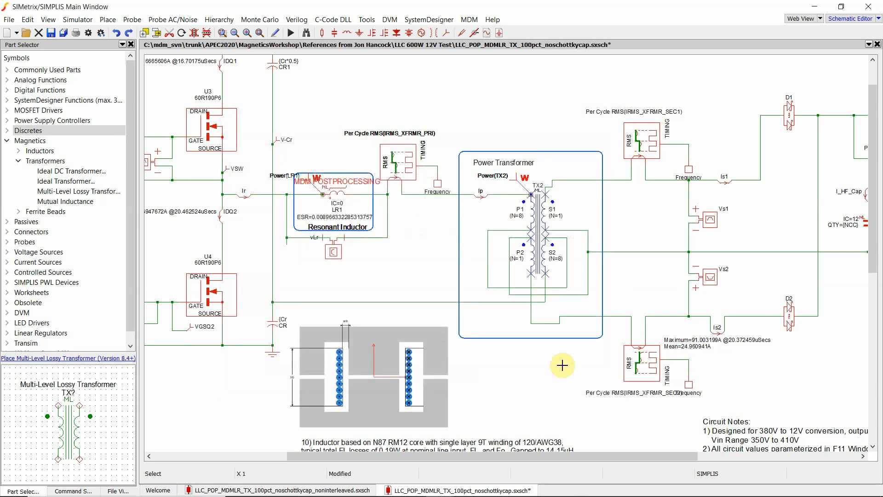
pyautogui.click(429, 255)
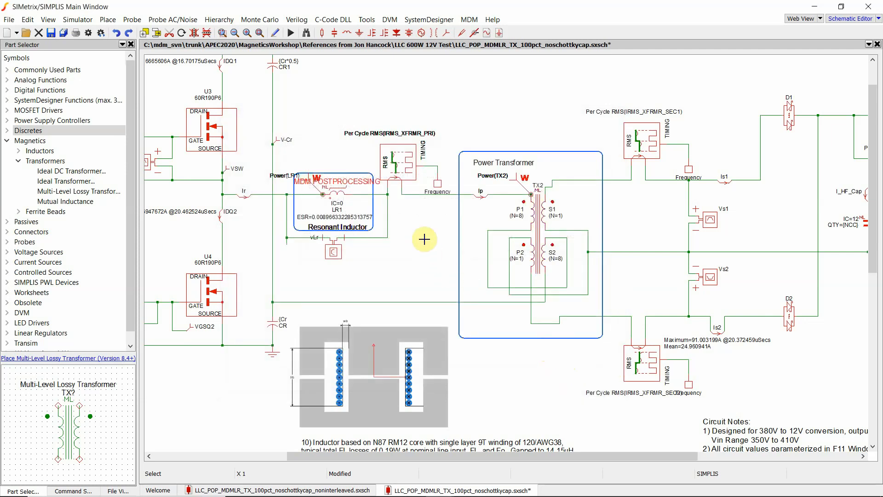
# - Run the simulation and arrange the MDM results windows for LR1 and TX2 side by side
pyautogui.click(291, 33)
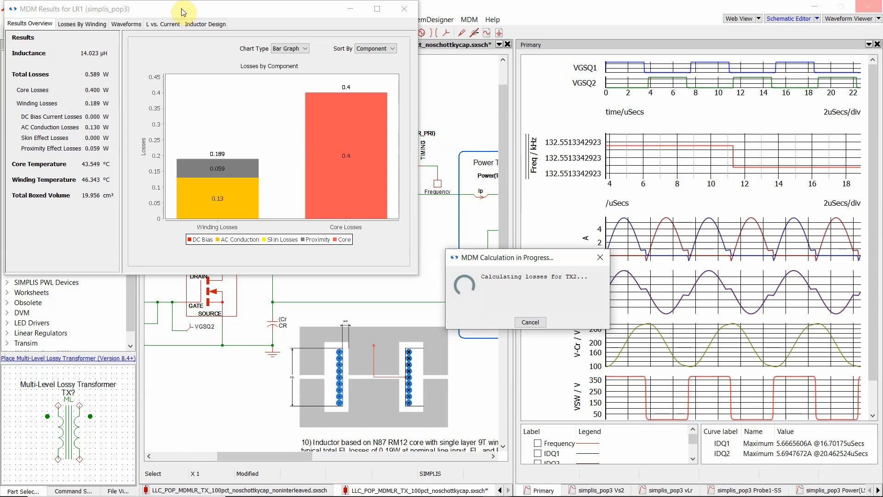
pyautogui.moveTo(184, 14); pyautogui.dragTo(199, 28)
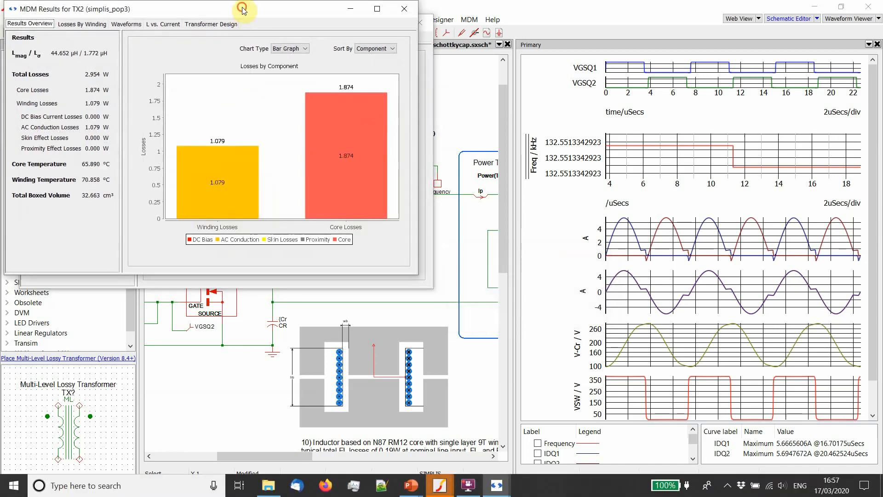
pyautogui.moveTo(221, 9); pyautogui.dragTo(693, 23)
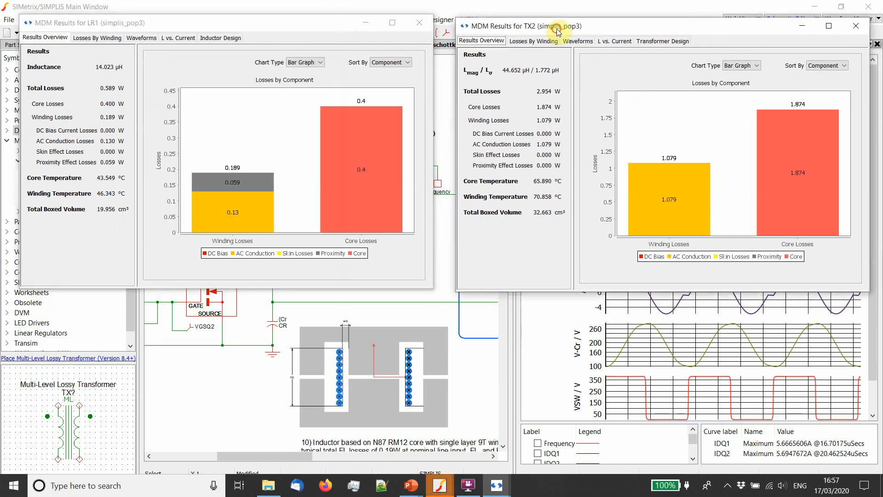
pyautogui.click(281, 23)
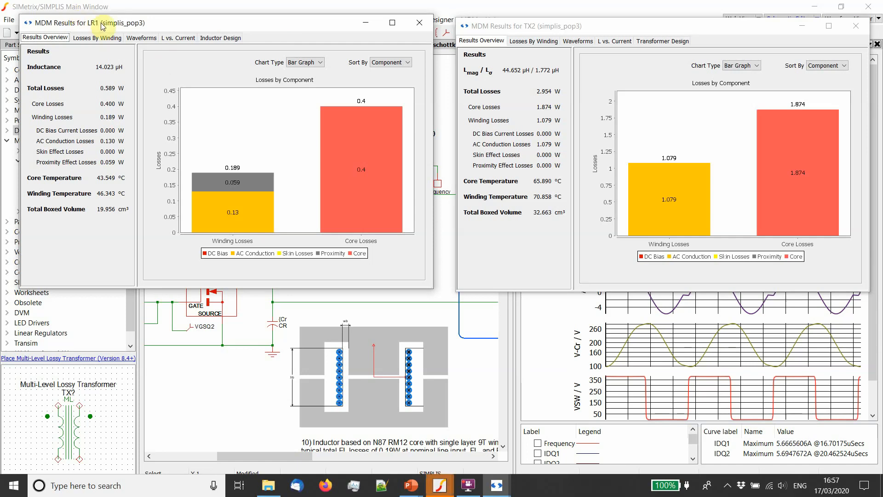
pyautogui.click(531, 31)
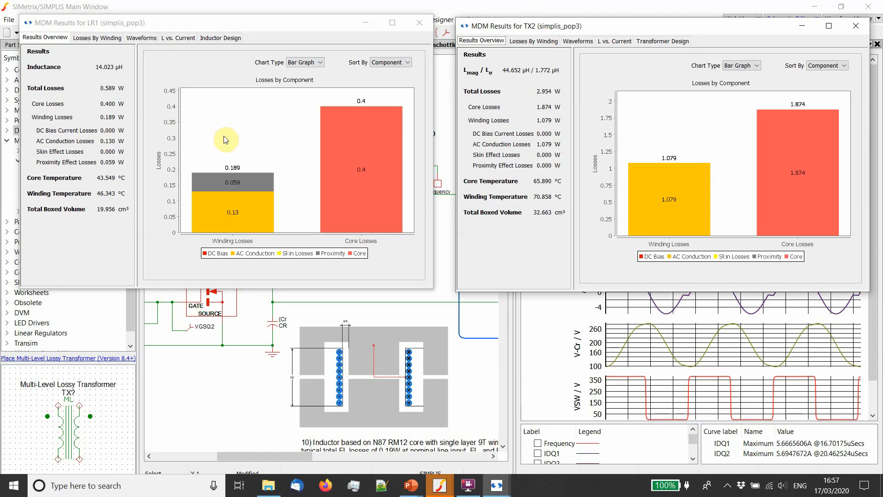
pyautogui.moveTo(219, 226)
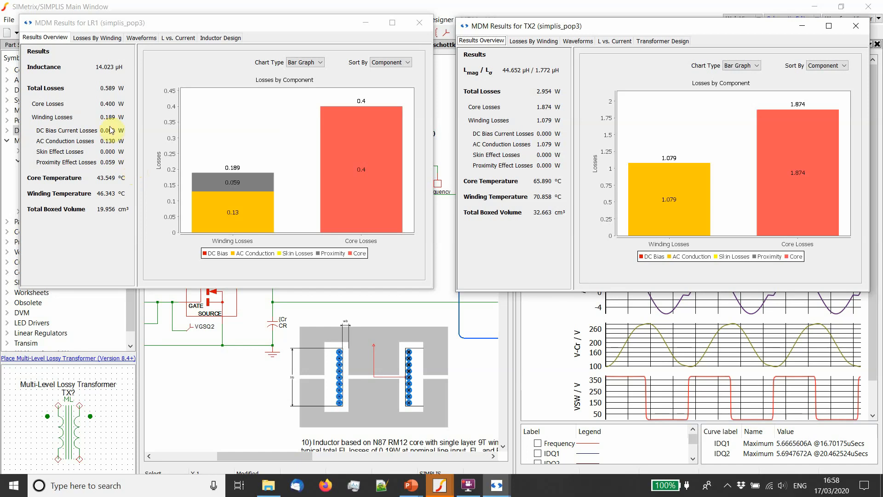
pyautogui.click(130, 23)
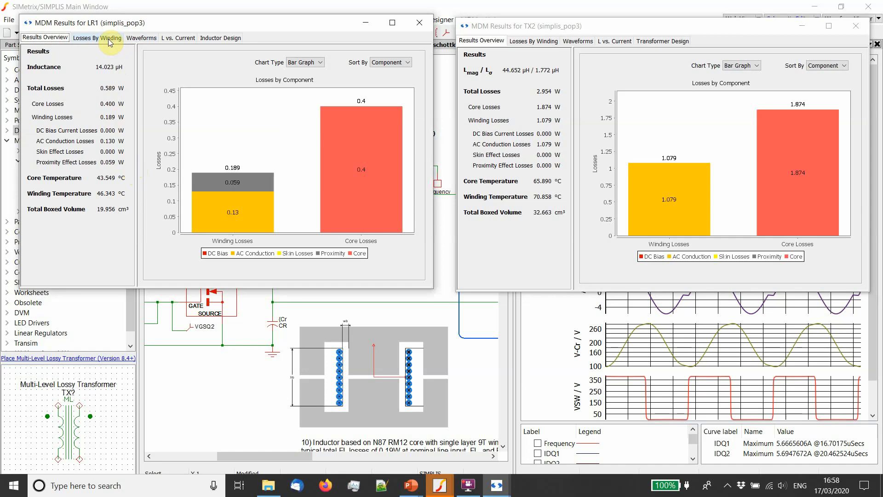
# - Compare the losses by winding for LR1 and TX2, zooming into the inductor's winding loss map
pyautogui.click(108, 39)
pyautogui.click(524, 42)
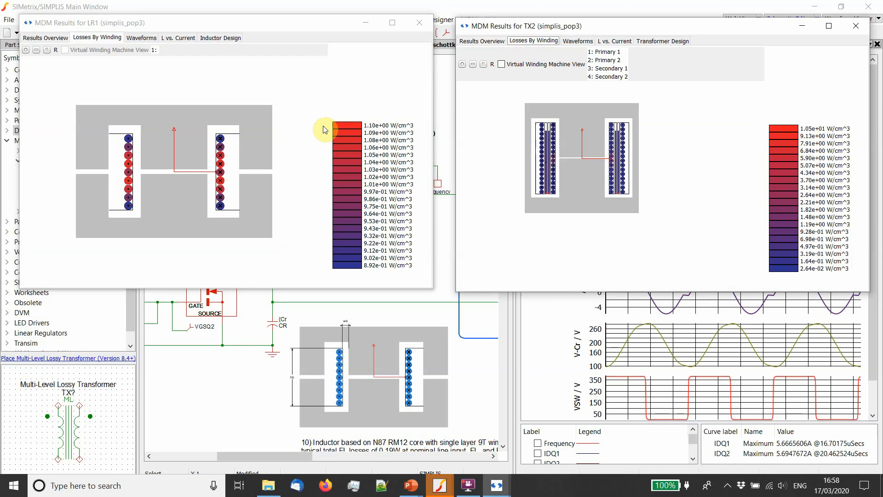
pyautogui.scroll(3, 156, 164)
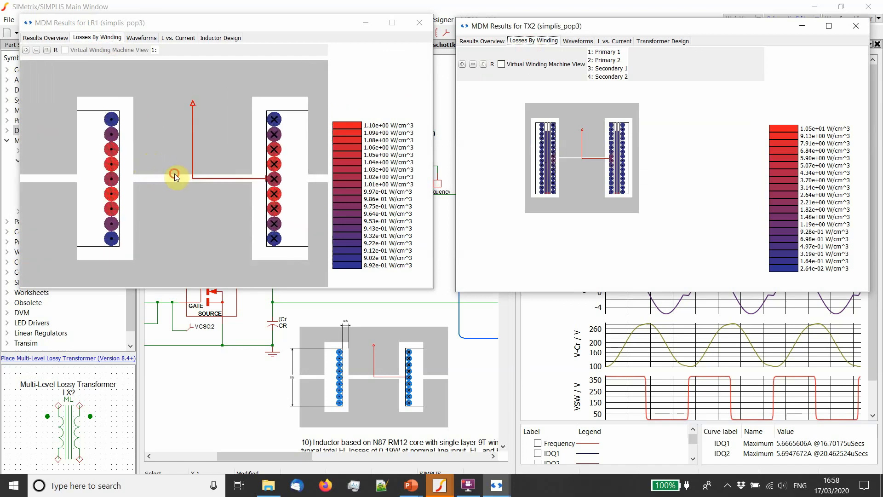
pyautogui.moveTo(175, 176); pyautogui.dragTo(162, 175)
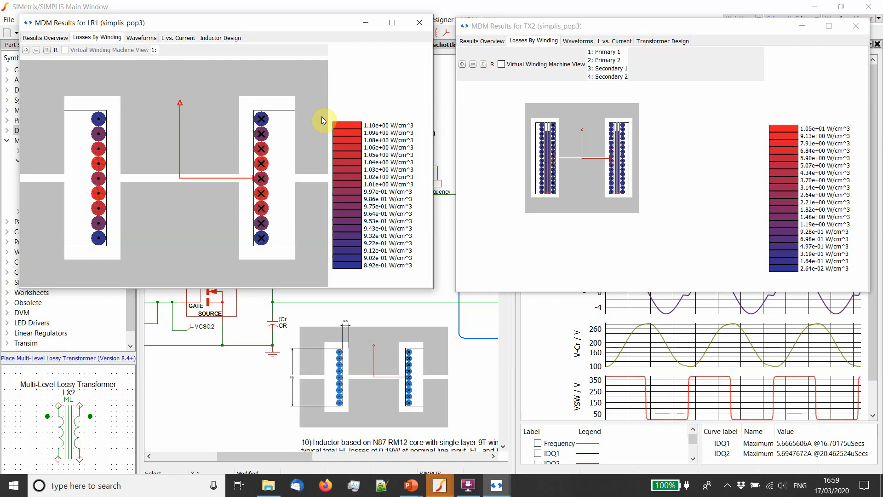
pyautogui.click(59, 38)
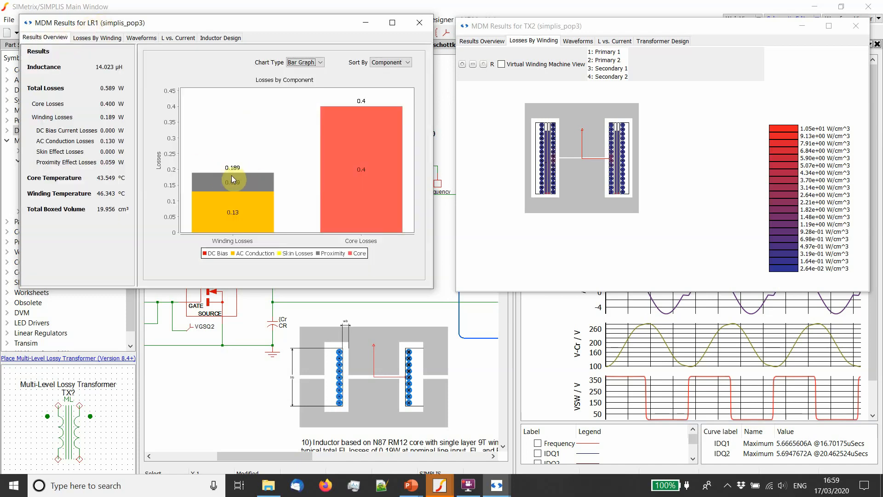
pyautogui.click(97, 38)
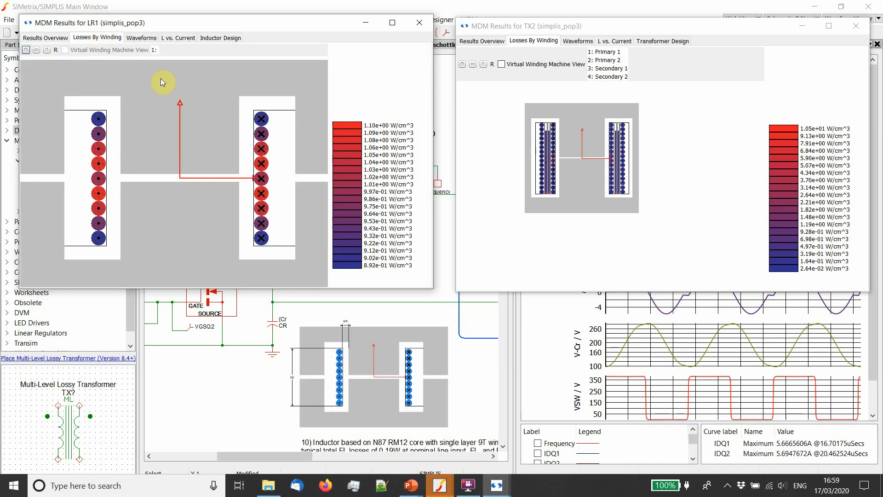
# - Zoom into power transformer TX2's winding loss map to examine the loss density across its windings
pyautogui.scroll(3, 571, 166)
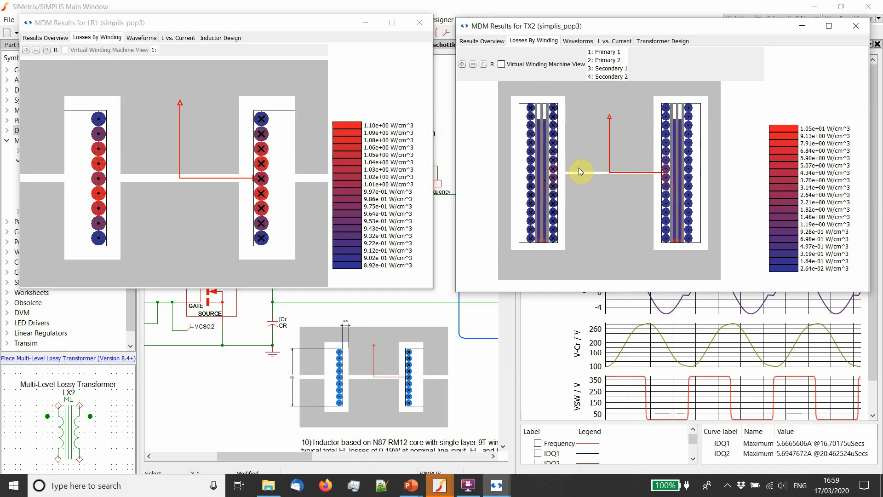
pyautogui.scroll(4, 546, 240)
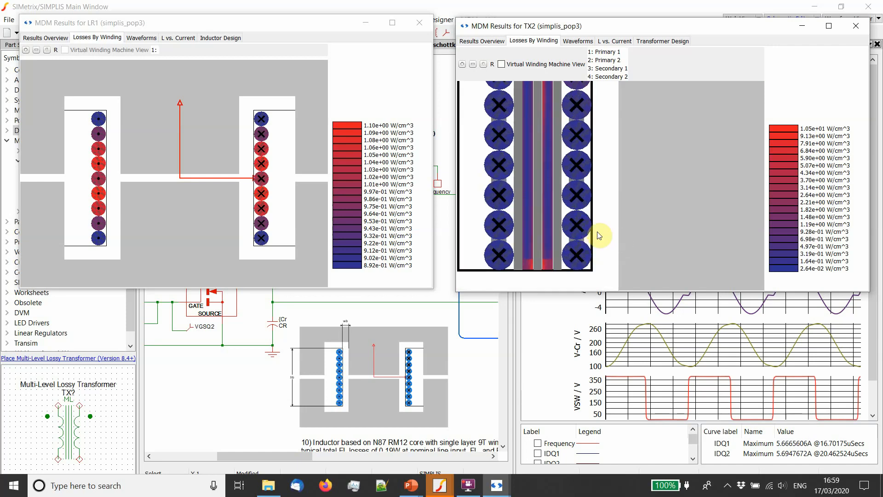
pyautogui.scroll(1, 597, 235)
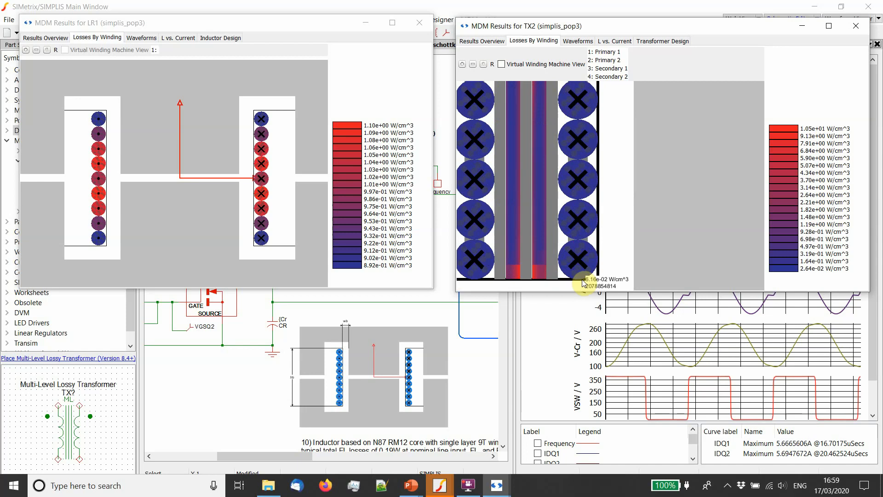
pyautogui.scroll(-3, 554, 196)
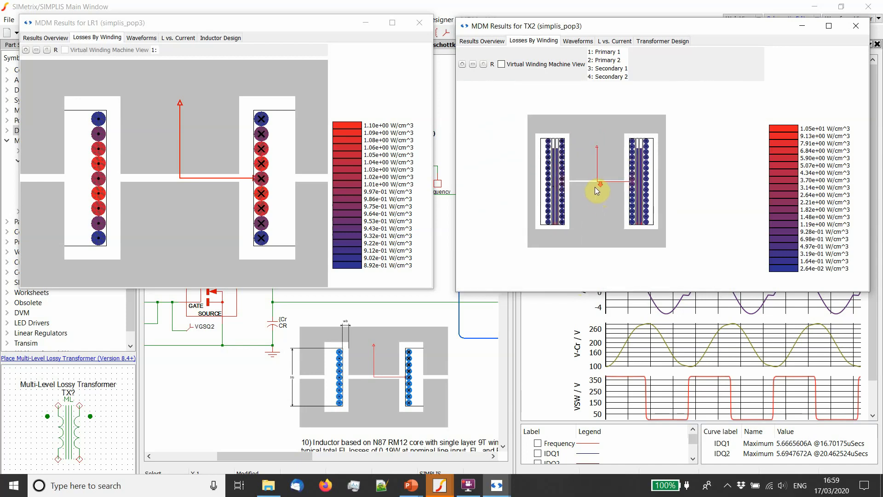
pyautogui.scroll(1, 595, 188)
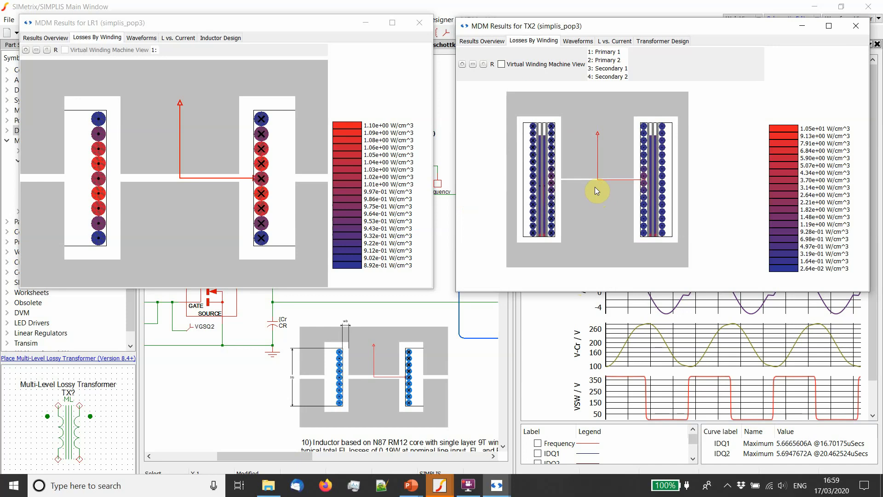
# - Show the results overview for both TX2 and LR1, then minimize both MDM results windows
pyautogui.click(495, 43)
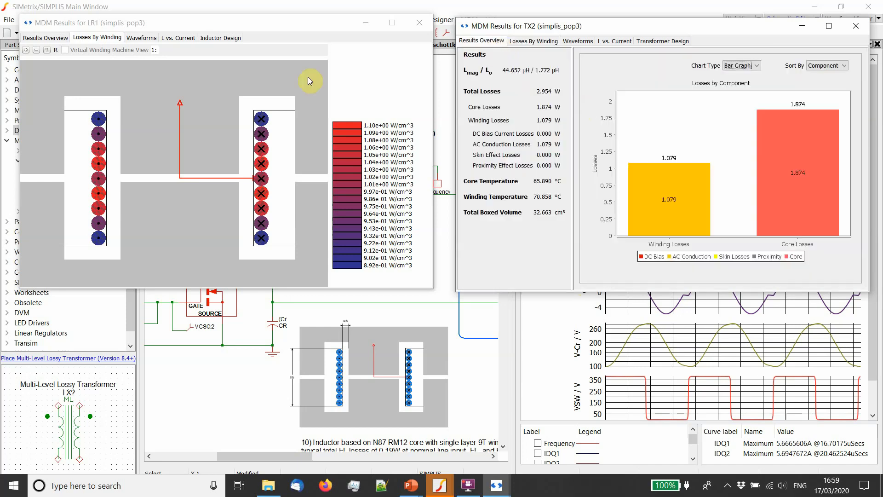
pyautogui.click(45, 37)
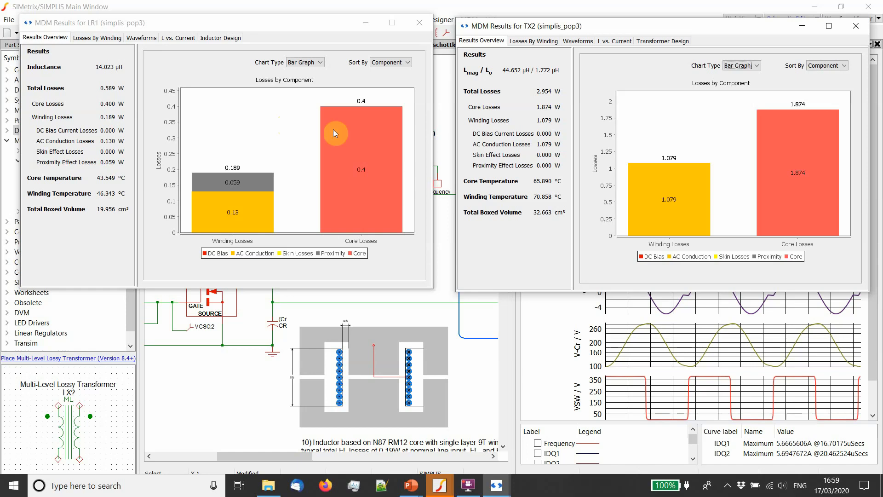
pyautogui.click(371, 26)
pyautogui.click(801, 26)
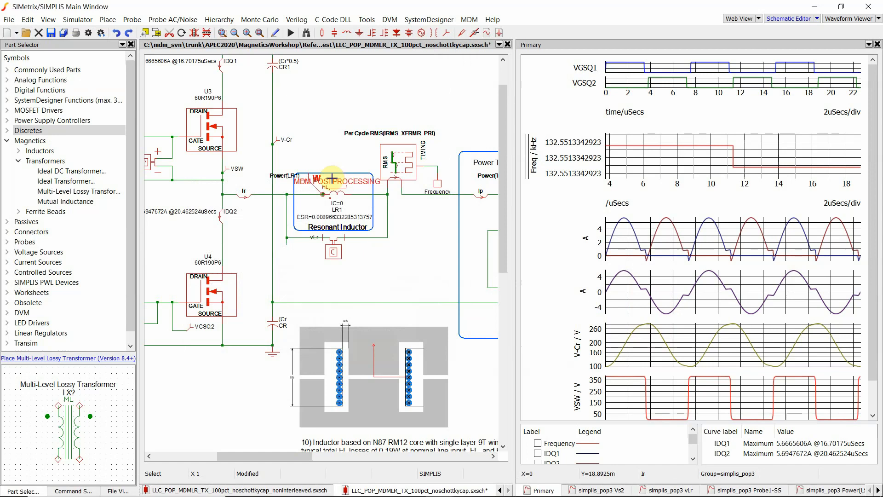
# - Open resonant inductor LR1 in the Magnetics Design Module and set its winding to 2 filars arranged vertically
pyautogui.doubleClick(338, 193)
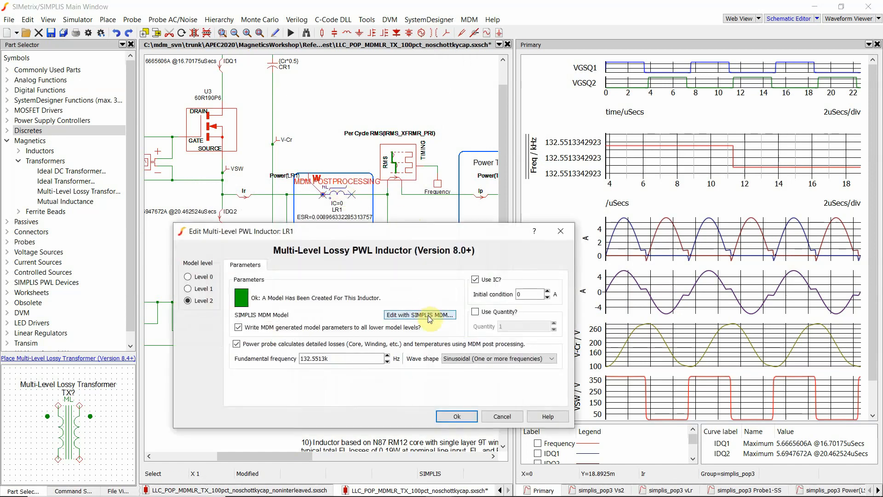
pyautogui.click(457, 417)
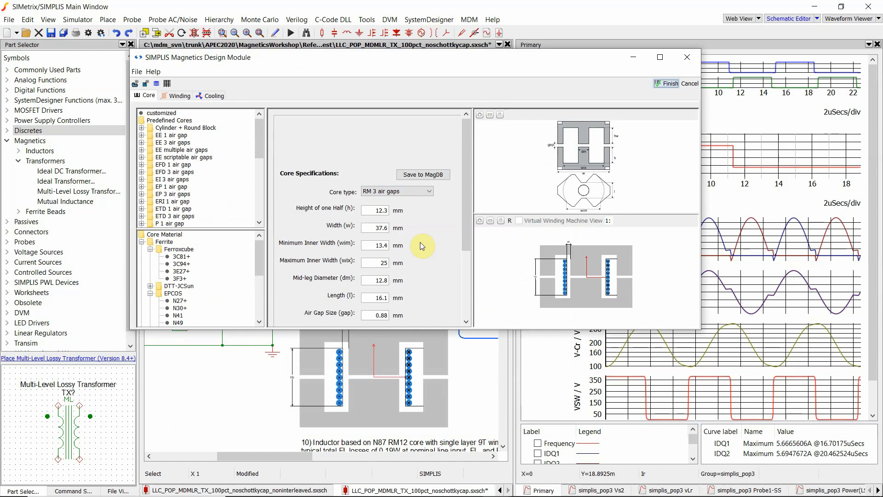
pyautogui.scroll(5, 595, 282)
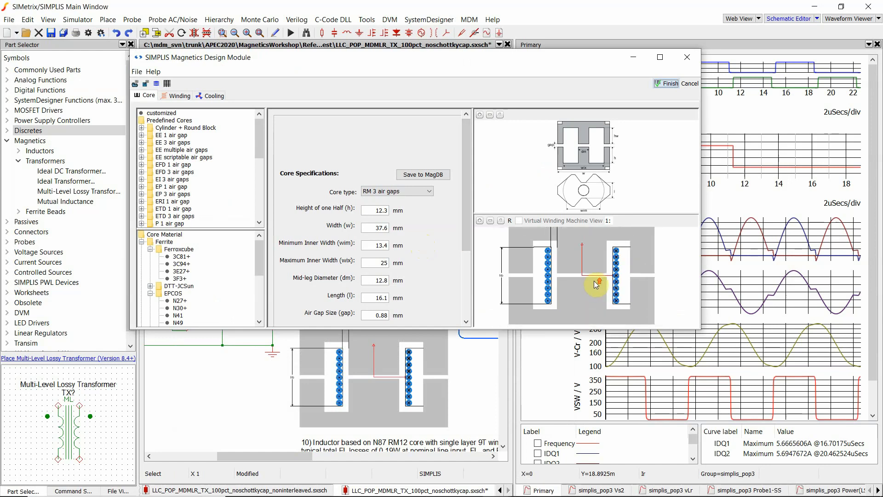
pyautogui.scroll(1, 595, 284)
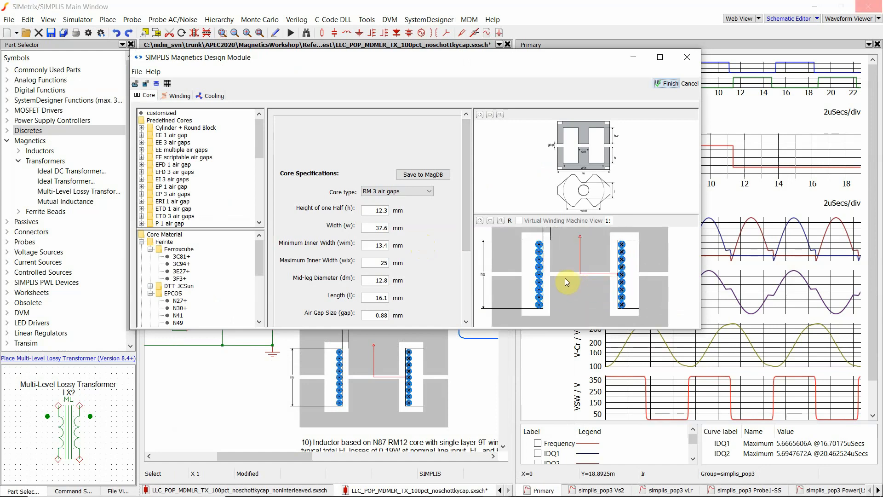
pyautogui.scroll(-2, 560, 274)
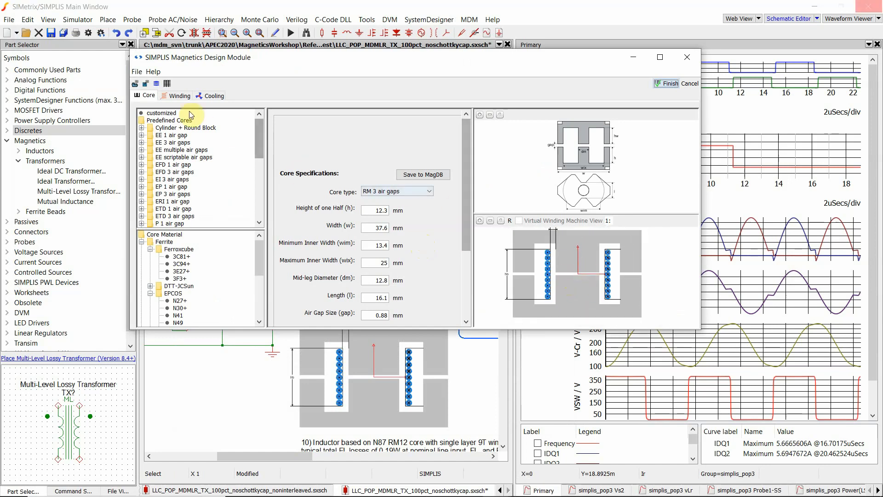
pyautogui.click(176, 96)
pyautogui.moveTo(447, 161); pyautogui.dragTo(409, 275)
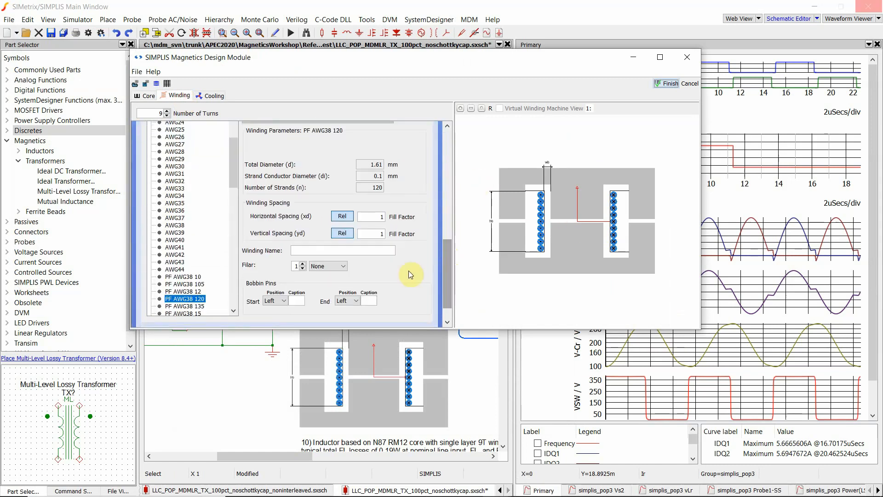
pyautogui.click(341, 266)
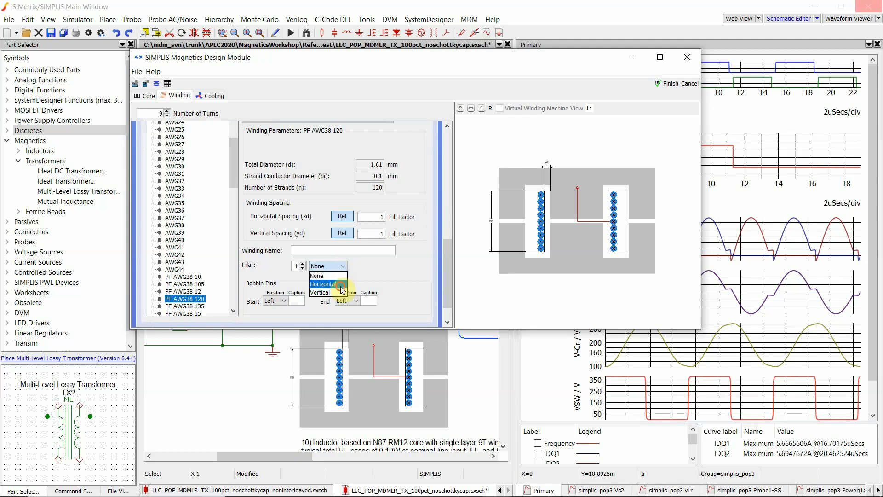
pyautogui.click(340, 284)
pyautogui.click(340, 267)
pyautogui.click(344, 292)
pyautogui.click(302, 264)
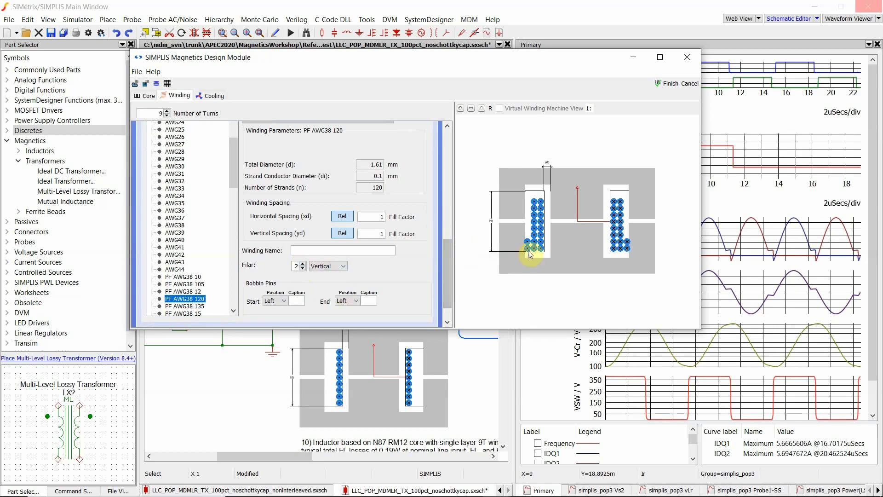
# - Set the inductor's bobbin height to 17 mm and finish the inductor design
pyautogui.scroll(4, 532, 246)
pyautogui.scroll(-2, 511, 235)
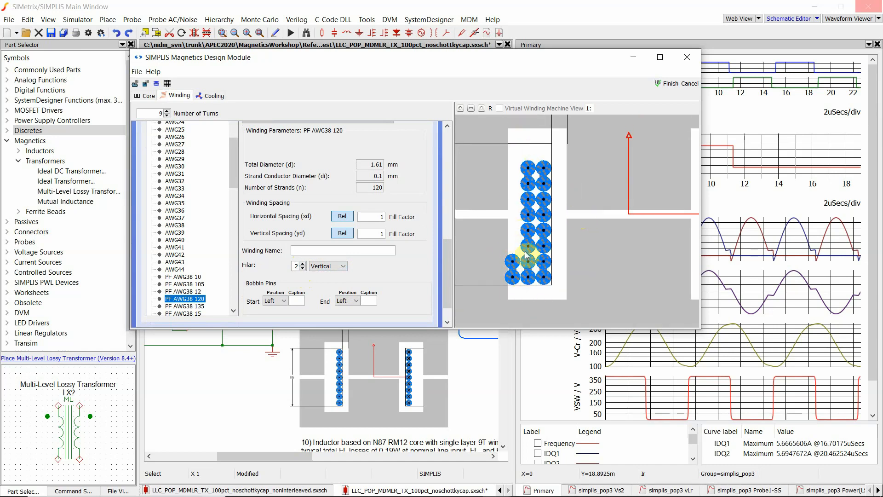
pyautogui.scroll(-3, 529, 257)
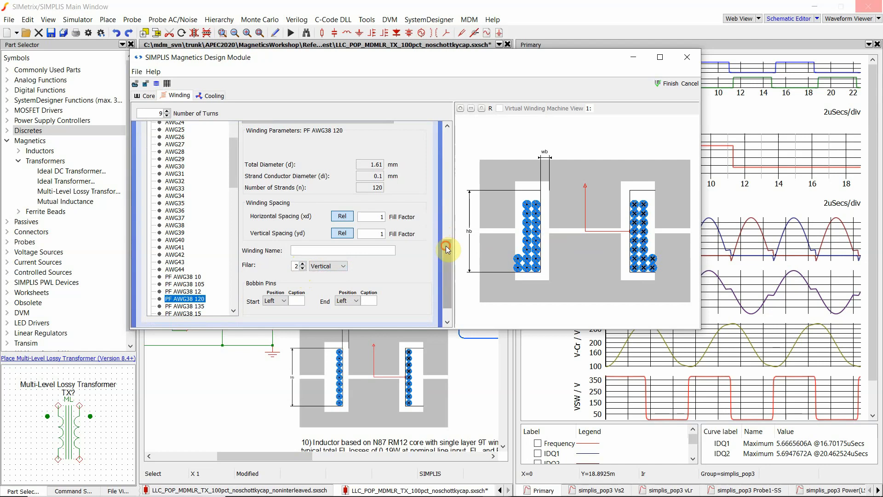
pyautogui.moveTo(444, 246); pyautogui.dragTo(440, 142)
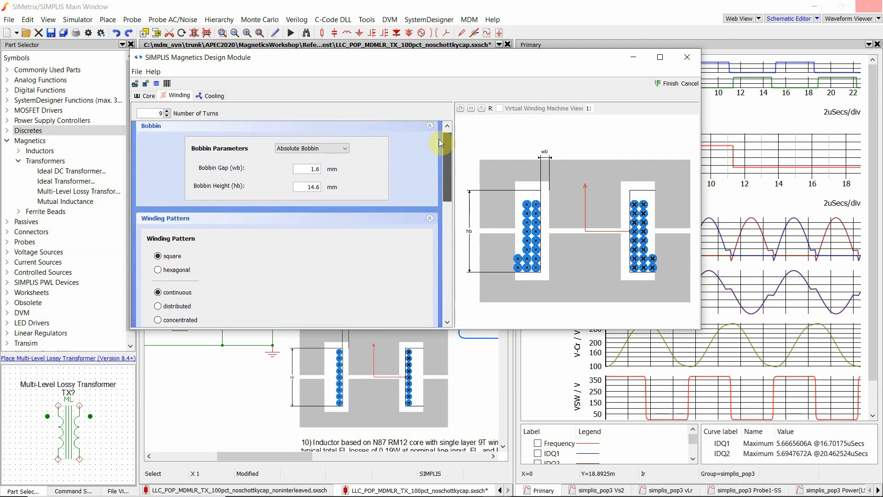
pyautogui.doubleClick(319, 187)
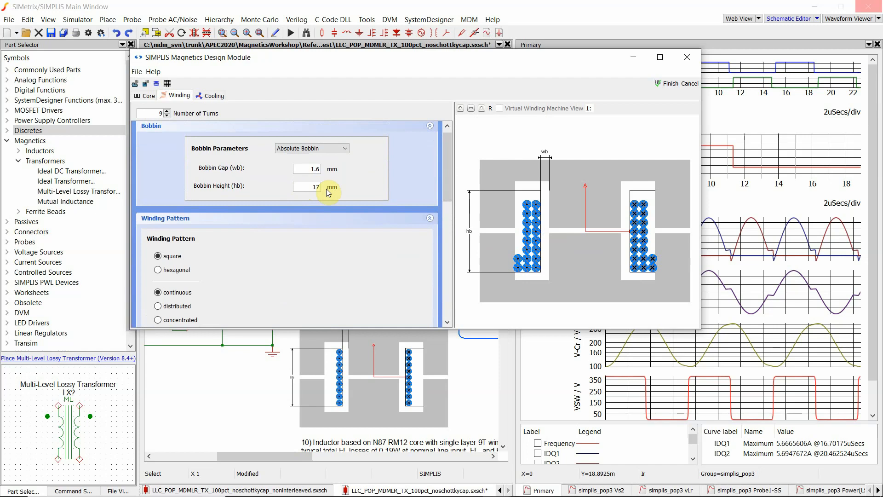
pyautogui.write('17')
pyautogui.press('Return')
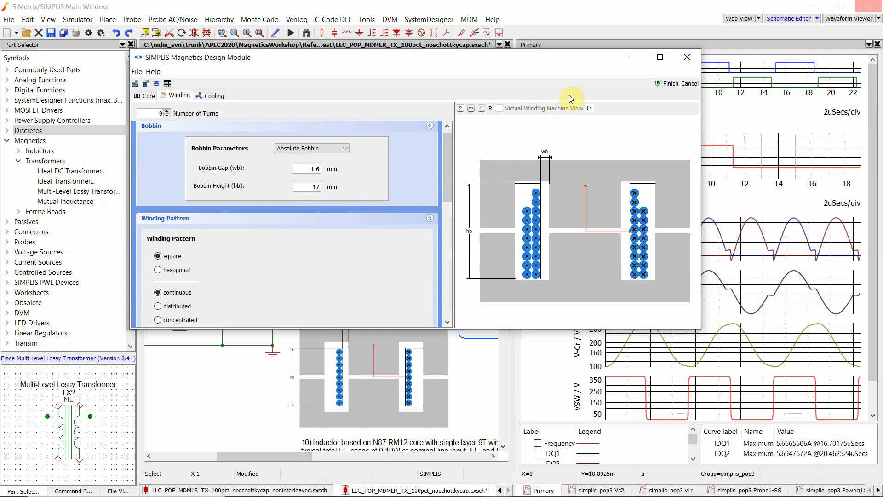
pyautogui.click(663, 85)
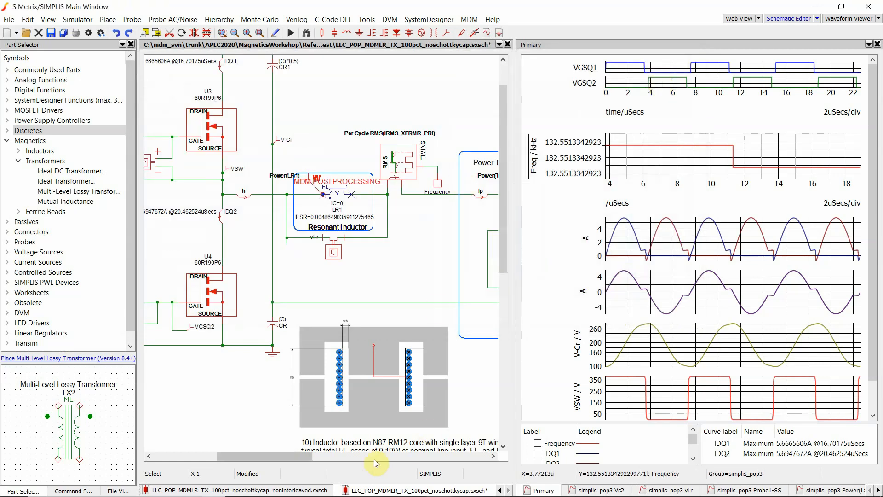
# - Turn off MDM post-processing of detailed losses and temperatures for power transformer TX2's power probe
pyautogui.moveTo(286, 456); pyautogui.dragTo(324, 457)
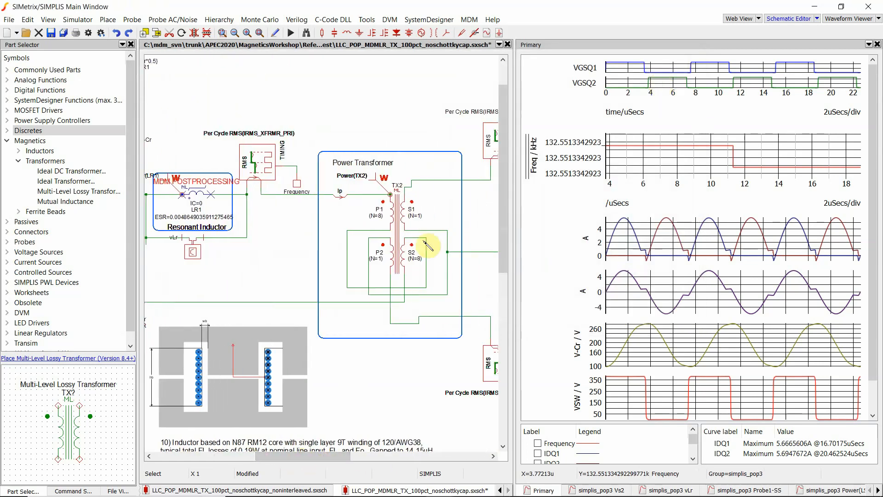
pyautogui.doubleClick(398, 232)
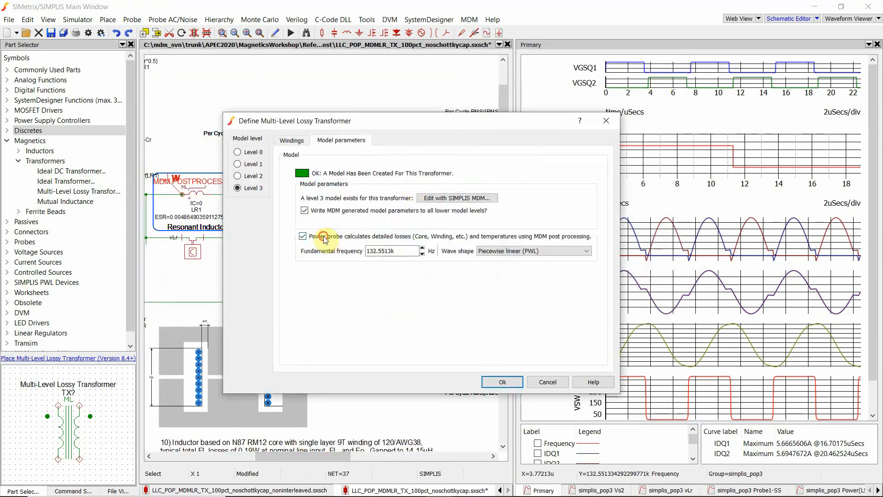
pyautogui.click(324, 238)
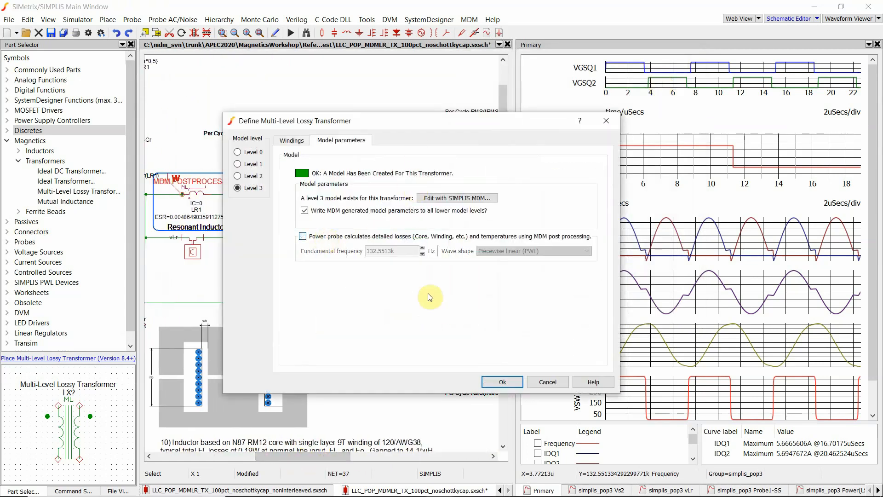
pyautogui.click(515, 382)
# - Run the simulation and place the new and previous LR1 results windows side by side
pyautogui.moveTo(345, 456); pyautogui.dragTo(321, 457)
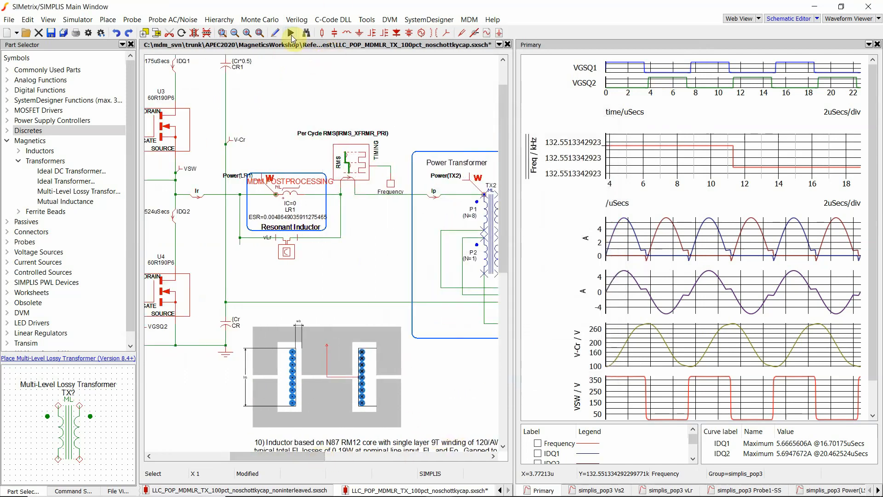
pyautogui.click(291, 34)
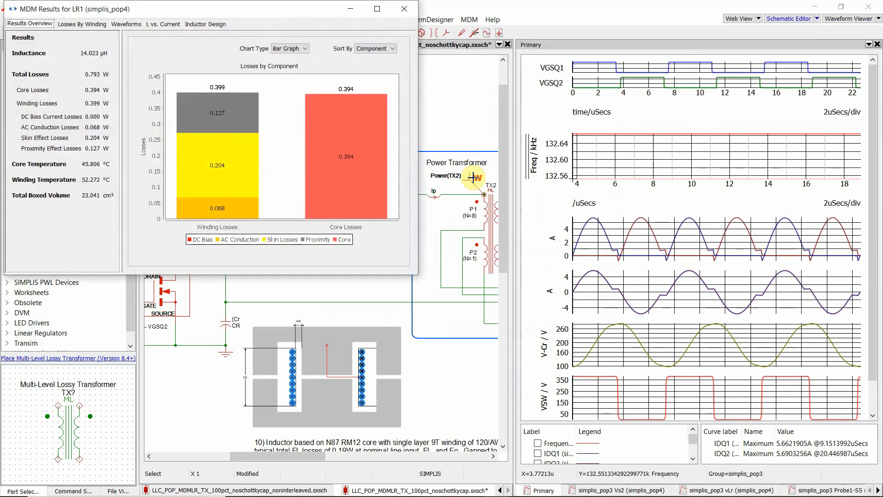
pyautogui.moveTo(286, 9); pyautogui.dragTo(334, 62)
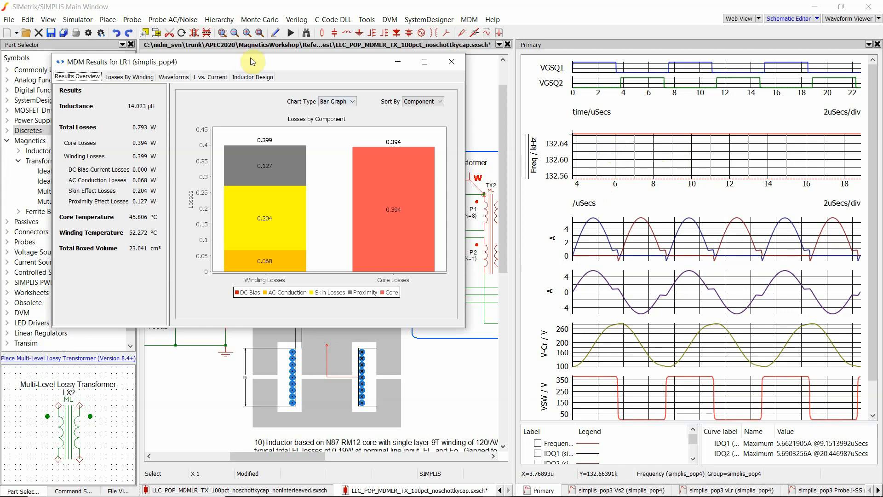
pyautogui.moveTo(252, 61); pyautogui.dragTo(420, 114)
pyautogui.moveTo(603, 85); pyautogui.dragTo(661, 78)
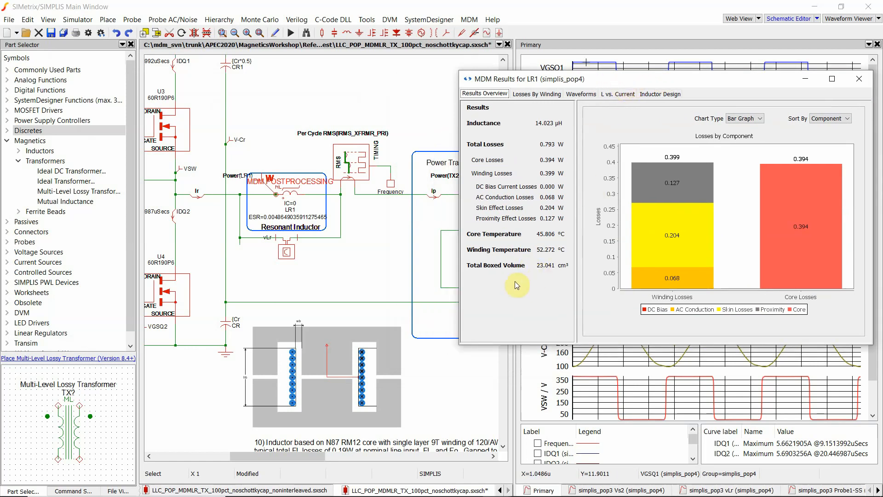
pyautogui.hotkey('alt', 'Tab')
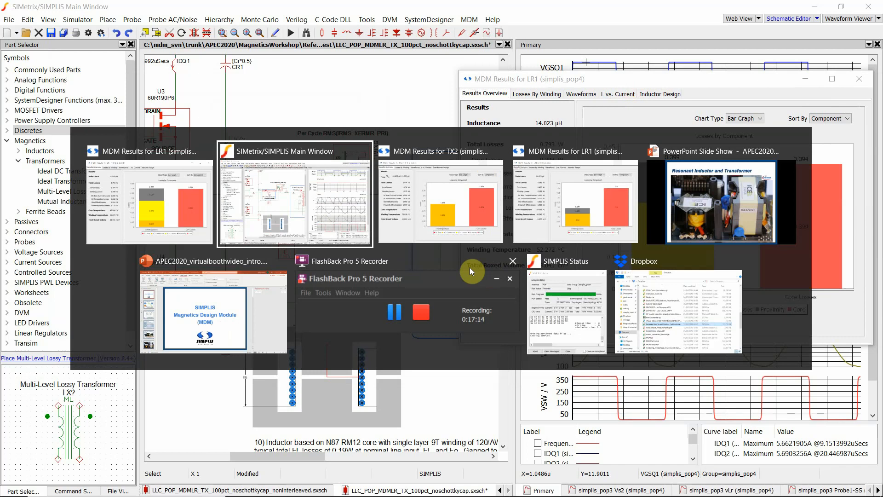
pyautogui.hotkey('alt', 'Tab')
pyautogui.hotkey('alt', 'Tab')
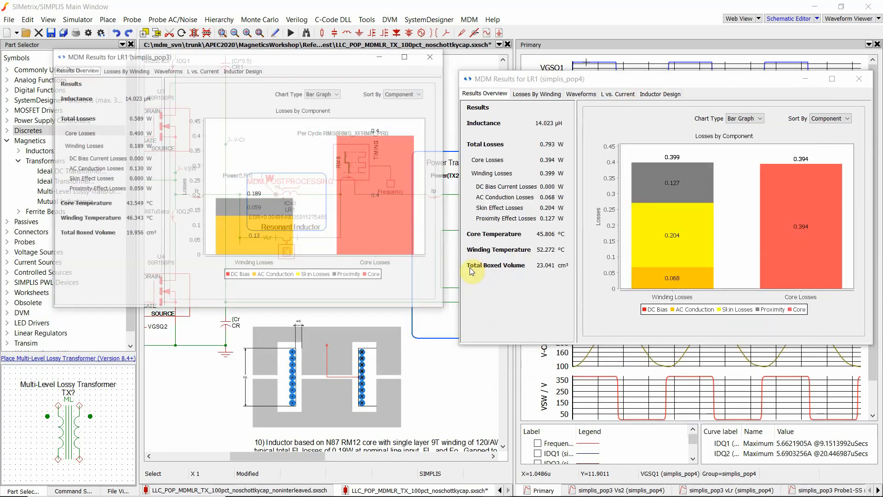
pyautogui.moveTo(329, 24); pyautogui.dragTo(333, 78)
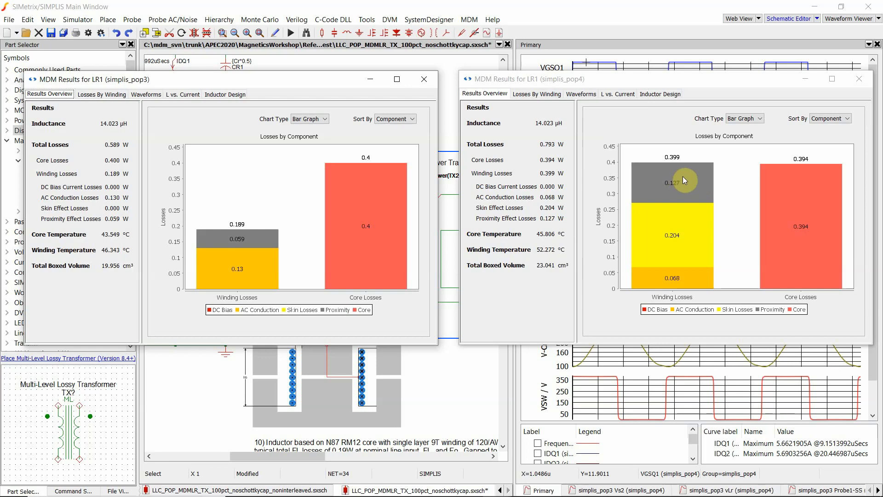
# - Compare the previous and new LR1 loss breakdowns, then switch both windows to losses by winding
pyautogui.moveTo(683, 178)
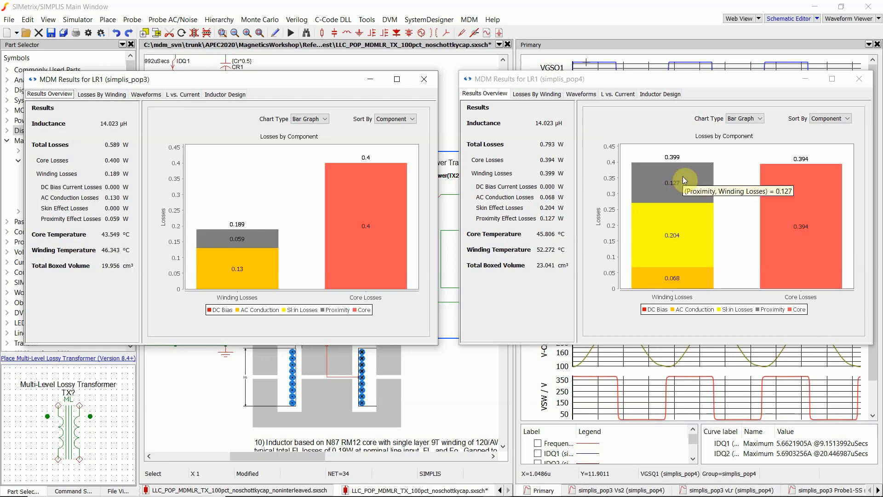
pyautogui.moveTo(271, 279)
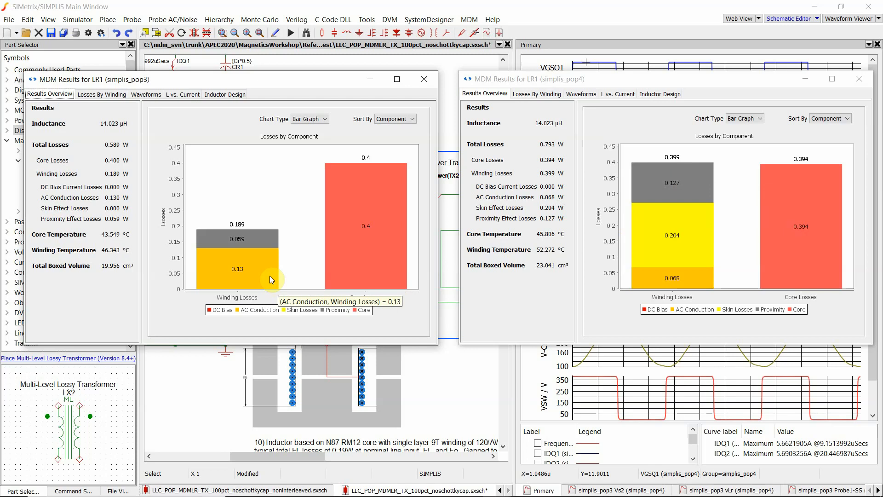
pyautogui.moveTo(663, 280)
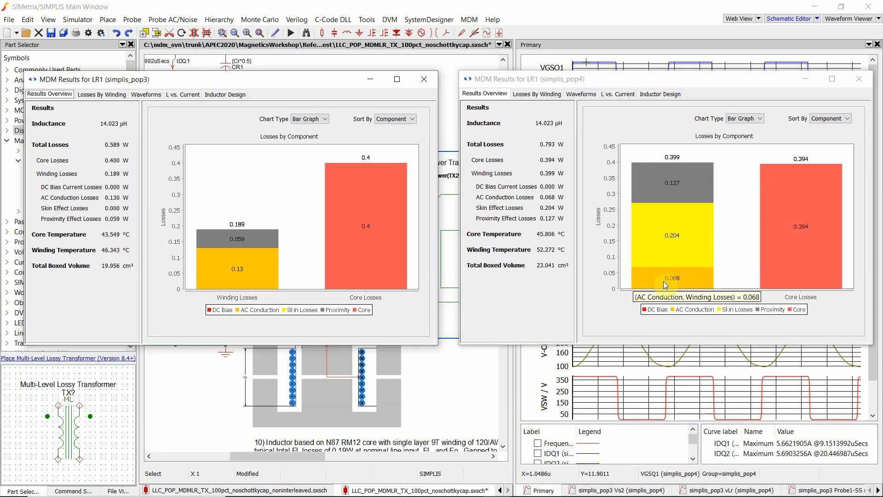
pyautogui.click(549, 95)
pyautogui.click(102, 94)
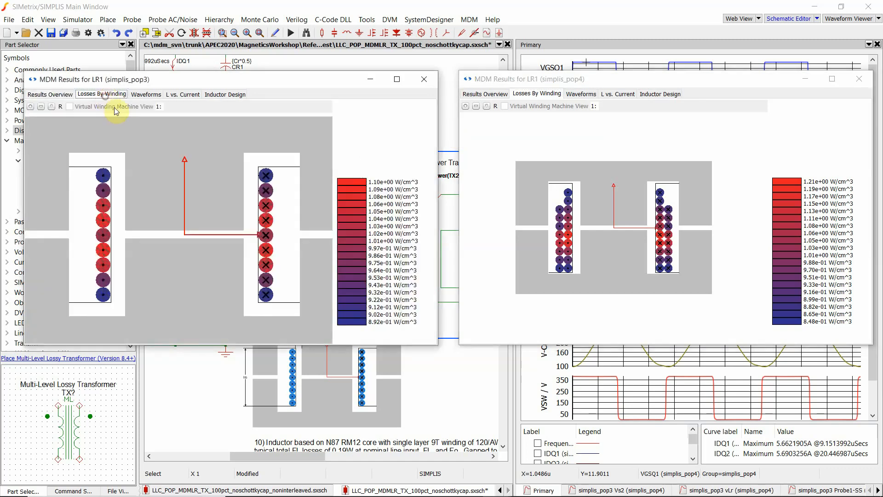
# - Compare the previous and new LR1 winding loss maps, then minimize both results windows
pyautogui.scroll(-4, 250, 214)
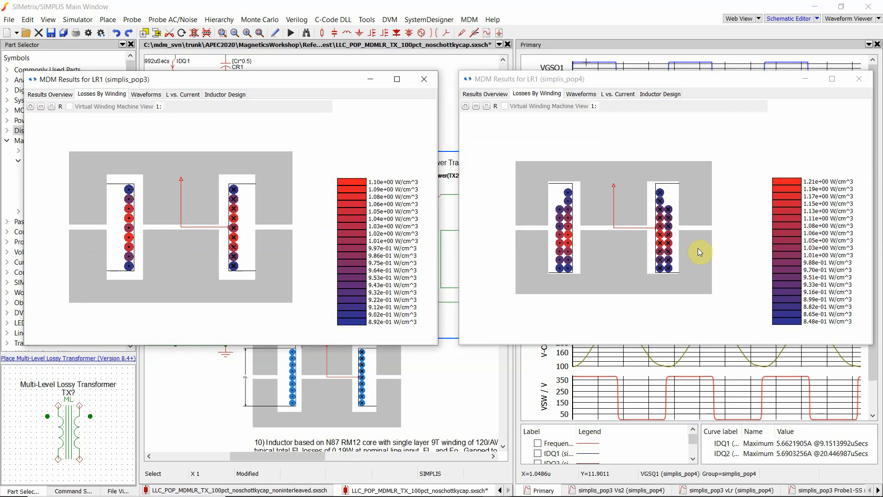
pyautogui.moveTo(562, 220)
pyautogui.click(375, 84)
pyautogui.click(806, 81)
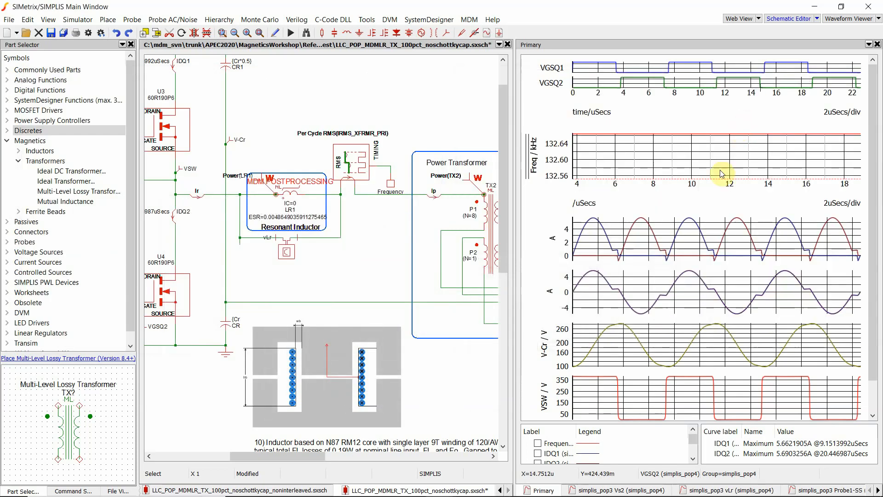
# - Switch to the non-interleaved schematic and open power transformer TX1 in the Magnetics Design Module
pyautogui.moveTo(317, 459); pyautogui.dragTo(359, 459)
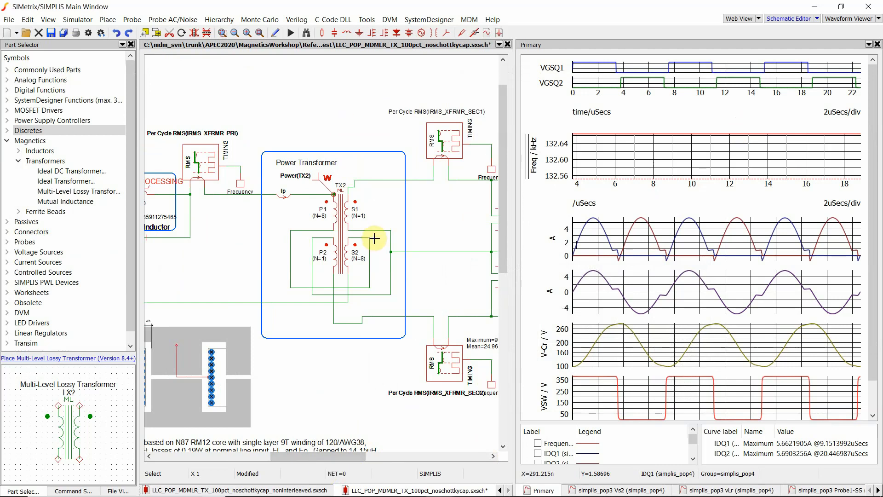
pyautogui.click(294, 490)
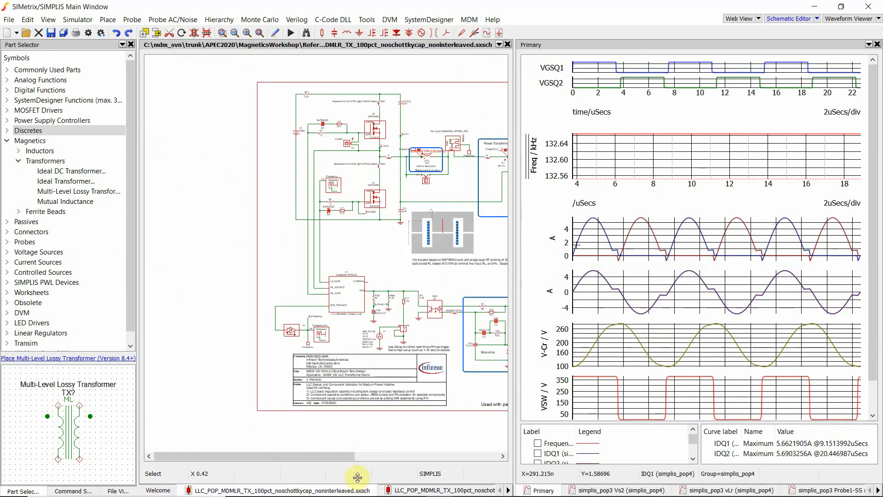
pyautogui.moveTo(332, 455); pyautogui.dragTo(421, 459)
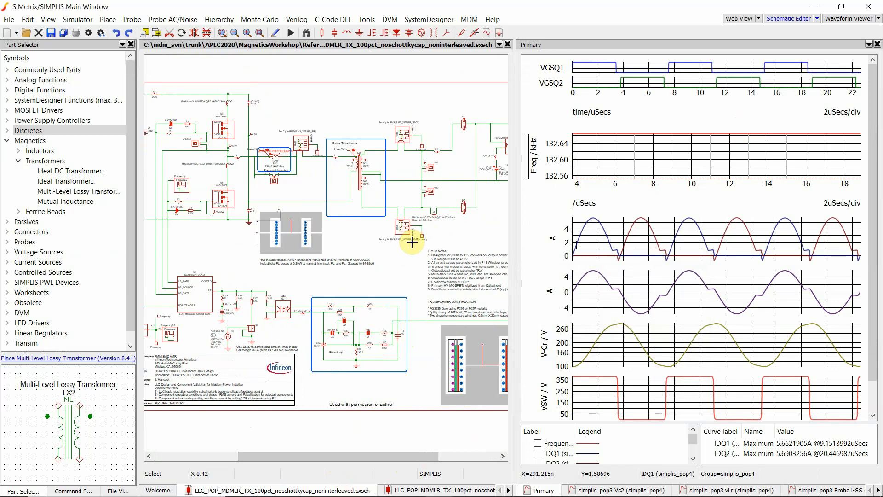
pyautogui.scroll(-2, 412, 242)
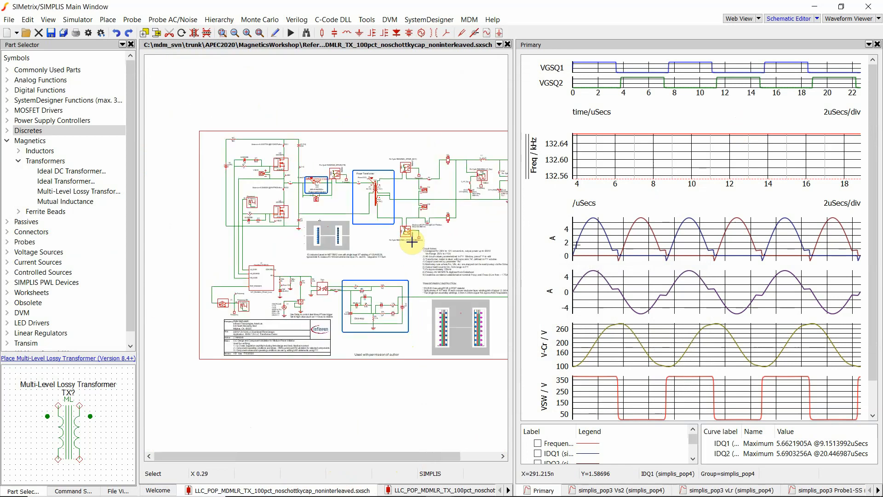
pyautogui.scroll(6, 412, 242)
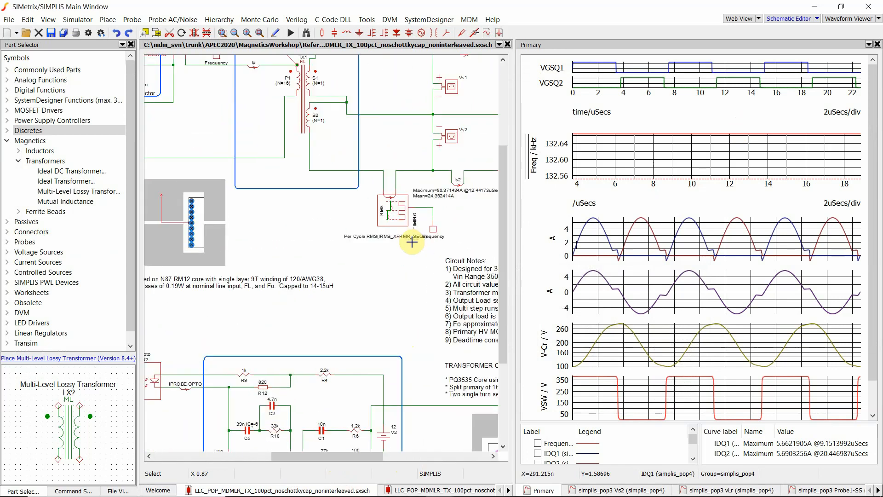
pyautogui.scroll(5, 385, 245)
pyautogui.moveTo(375, 459); pyautogui.dragTo(362, 459)
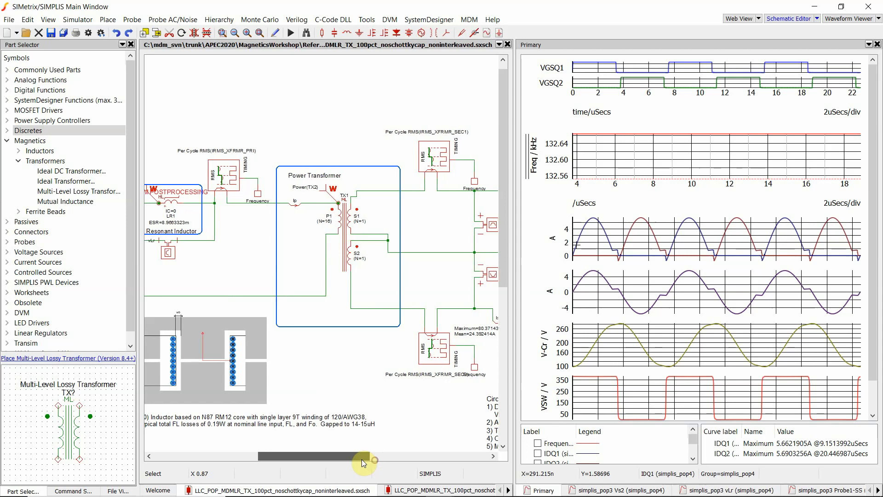
pyautogui.scroll(1, 383, 443)
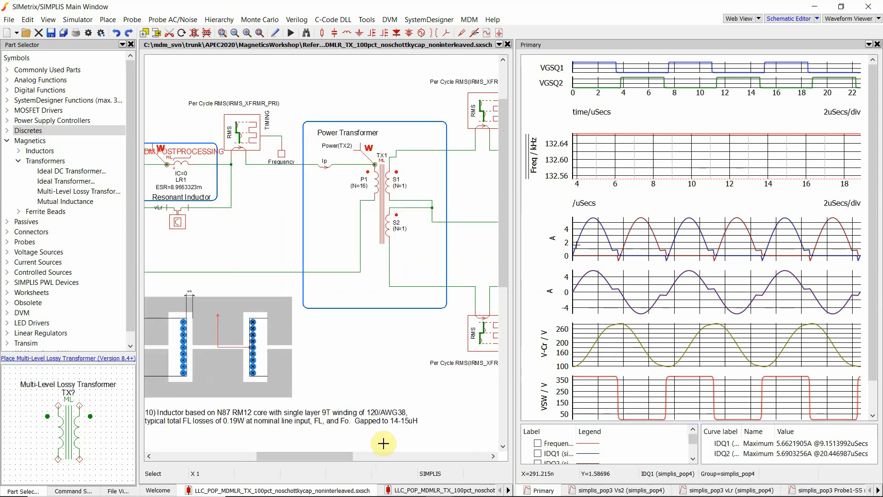
pyautogui.doubleClick(382, 196)
pyautogui.click(469, 200)
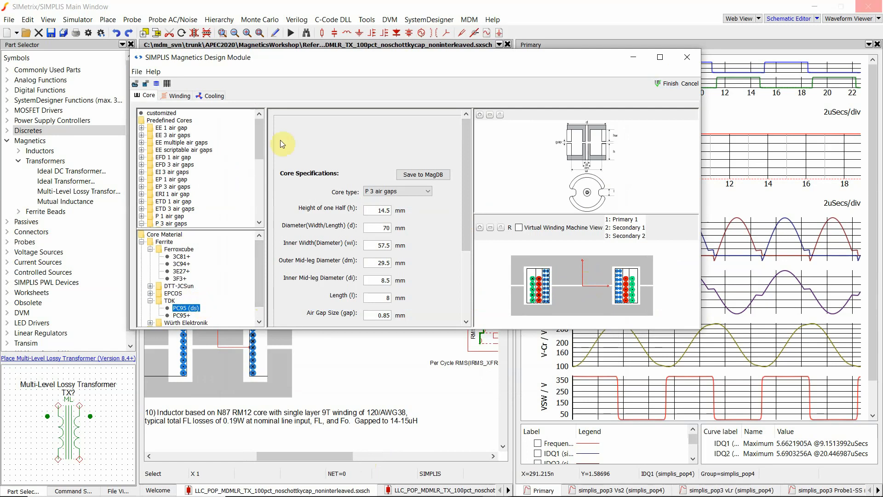
# - Review the TX1 core selection and its winding arrangement in the design module
pyautogui.moveTo(258, 137); pyautogui.dragTo(257, 185)
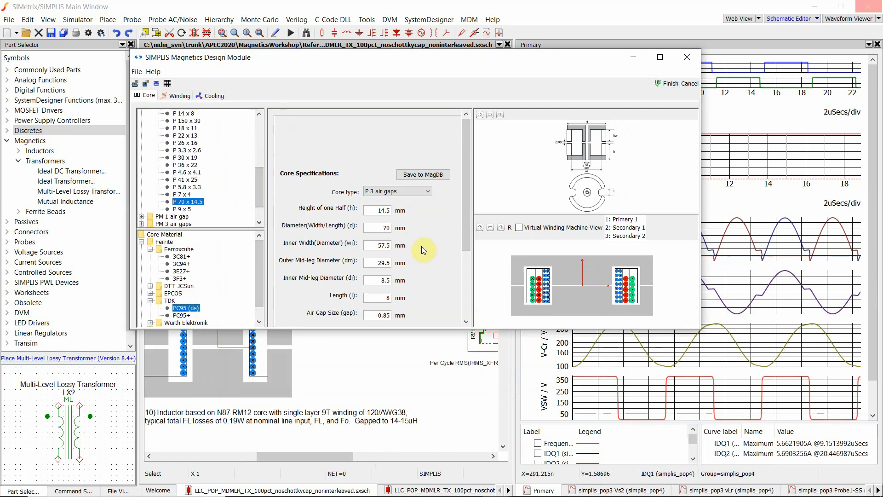
pyautogui.click(185, 98)
pyautogui.scroll(4, 529, 225)
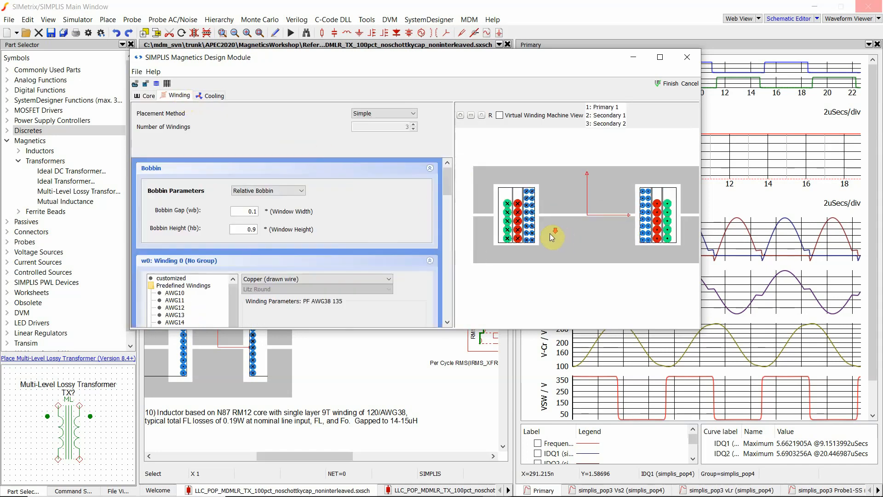
pyautogui.moveTo(549, 230); pyautogui.dragTo(535, 235)
pyautogui.scroll(-1, 538, 230)
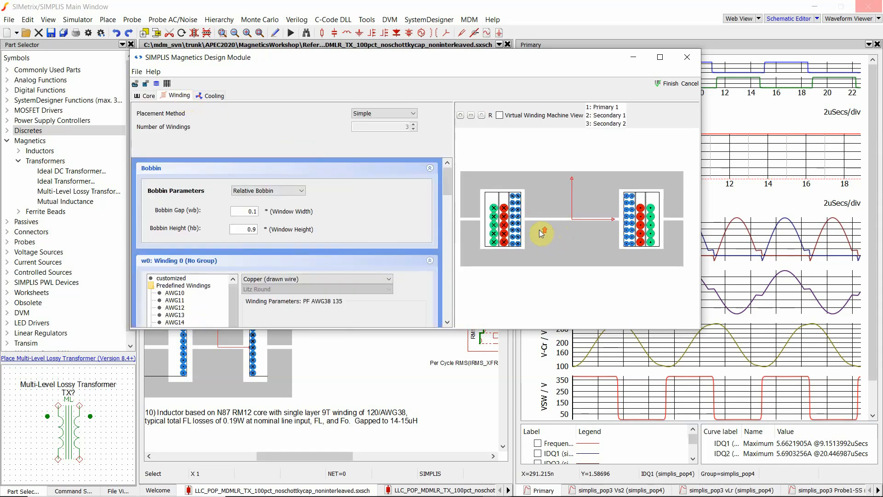
pyautogui.scroll(1, 539, 230)
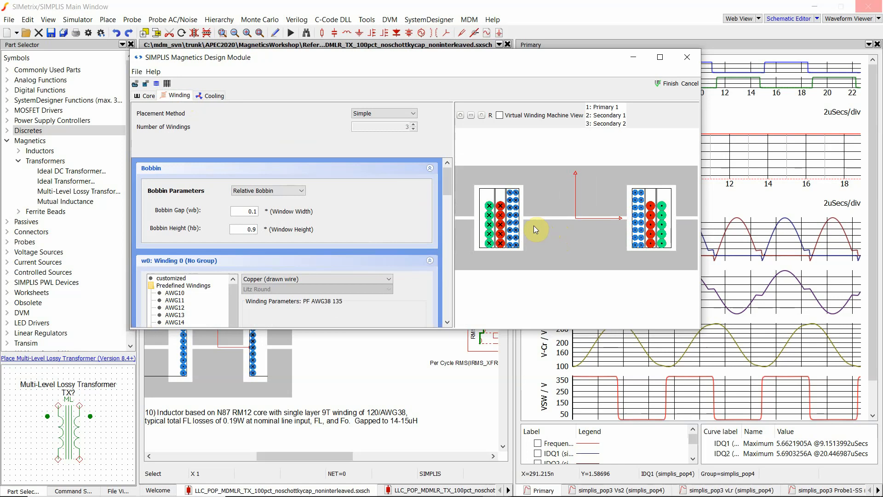
pyautogui.scroll(2, 533, 227)
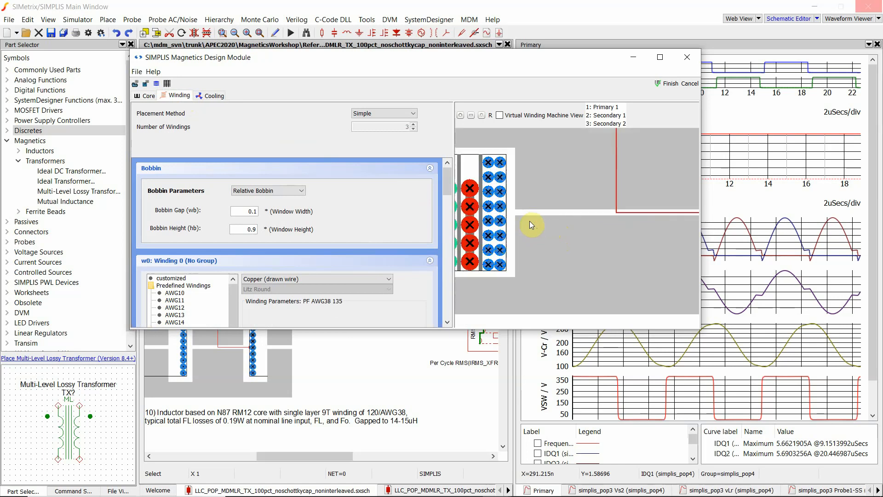
pyautogui.scroll(-2, 520, 236)
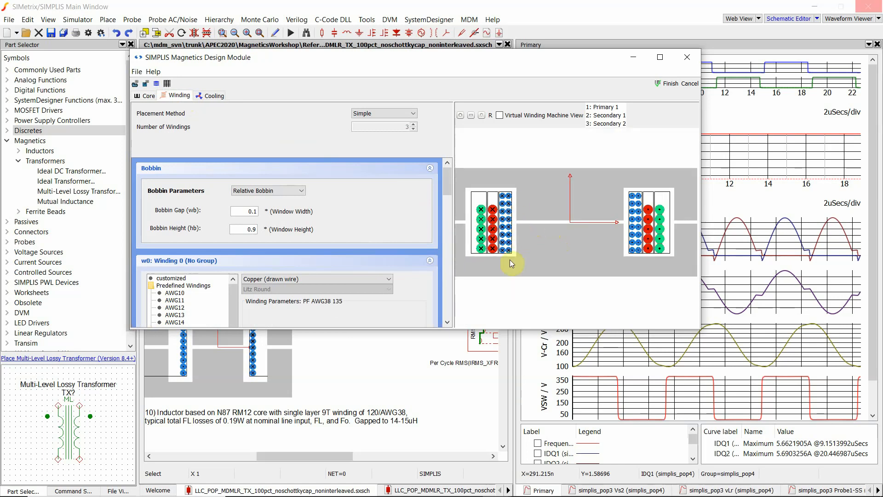
pyautogui.moveTo(528, 237); pyautogui.dragTo(529, 236)
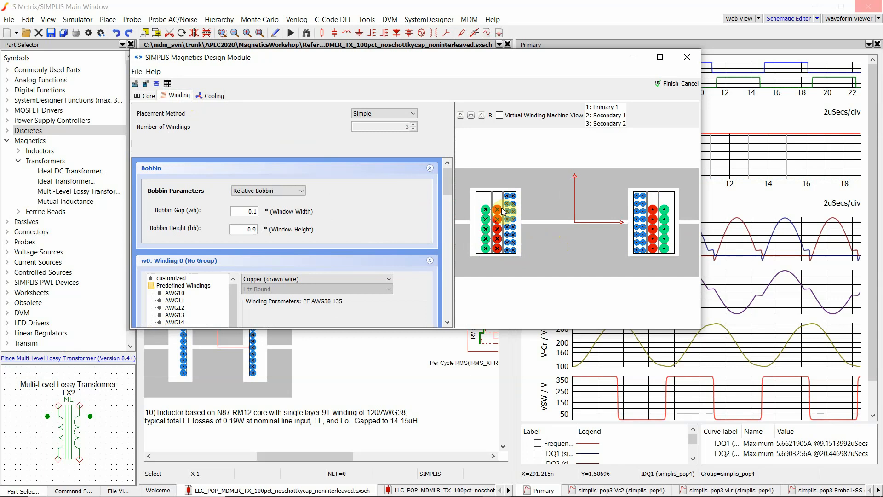
# - Inspect the TX1 winding parameters and cooling settings, then finish the design unchanged
pyautogui.moveTo(447, 179); pyautogui.dragTo(448, 235)
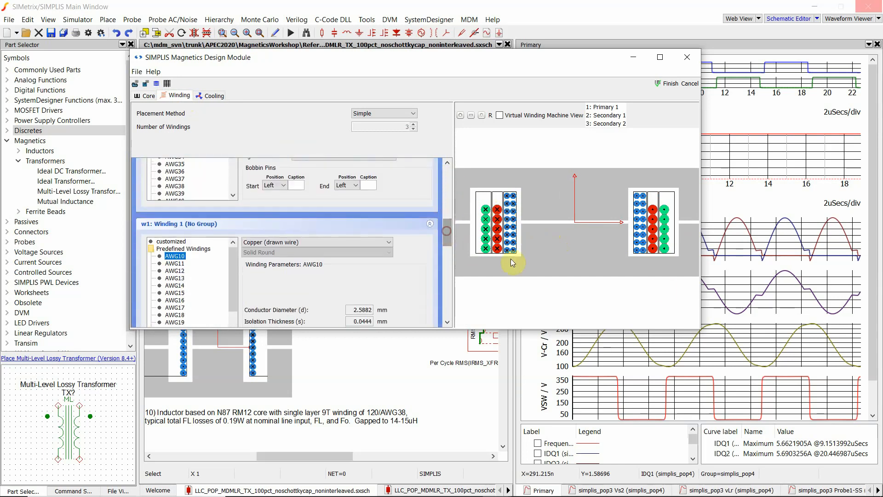
pyautogui.click(212, 97)
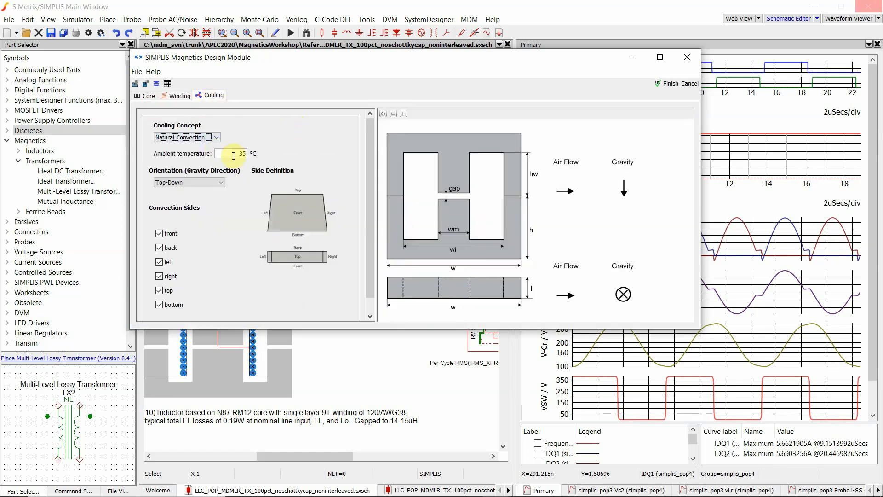
pyautogui.click(180, 96)
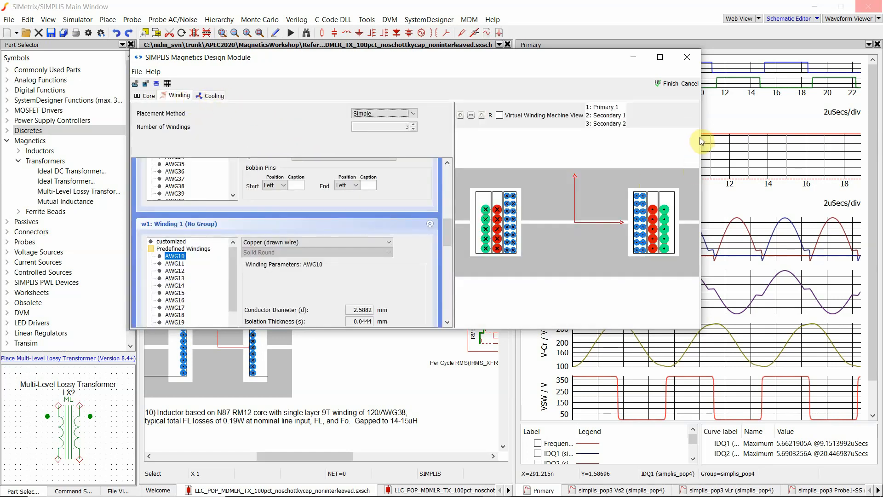
pyautogui.click(671, 83)
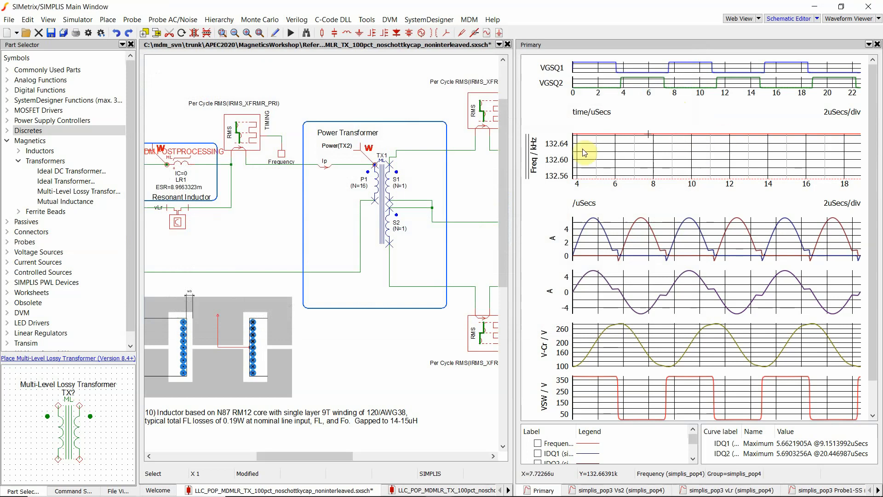
# - Run the simulation and place the previous TX2 and new TX1 results windows side by side
pyautogui.click(290, 32)
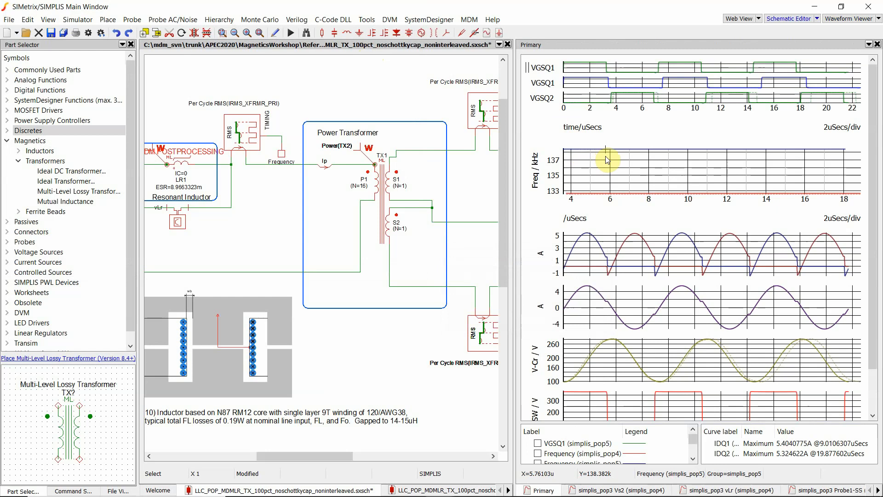
pyautogui.hotkey('alt', 'Tab')
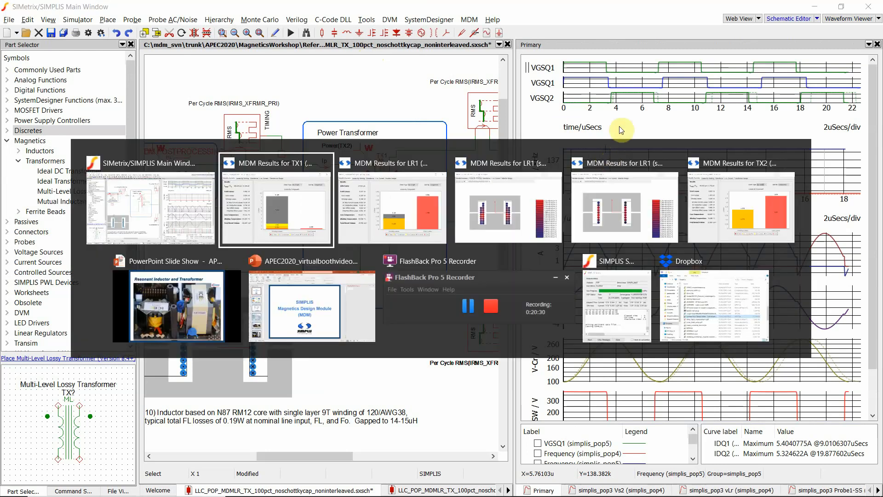
pyautogui.hotkey('alt', 'Tab')
pyautogui.hotkey('alt', 'Tab')
pyautogui.hotkey('alt', 'Tab')
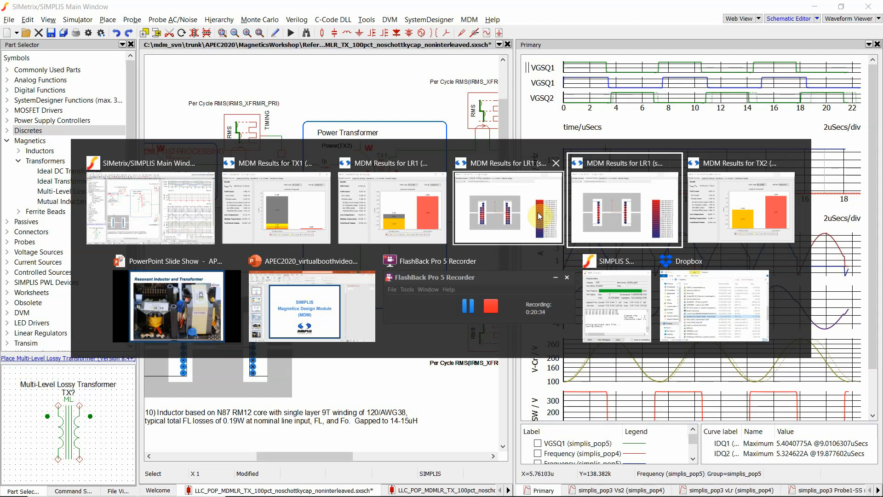
pyautogui.hotkey('alt', 'Tab')
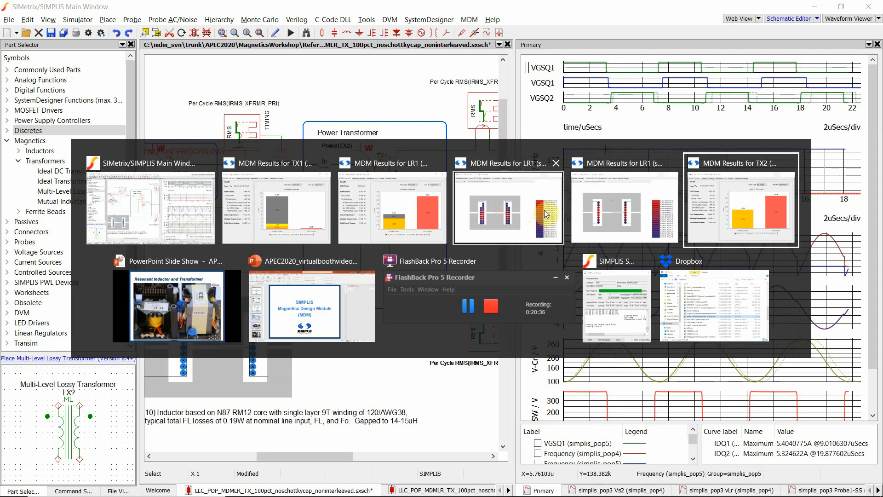
pyautogui.click(707, 200)
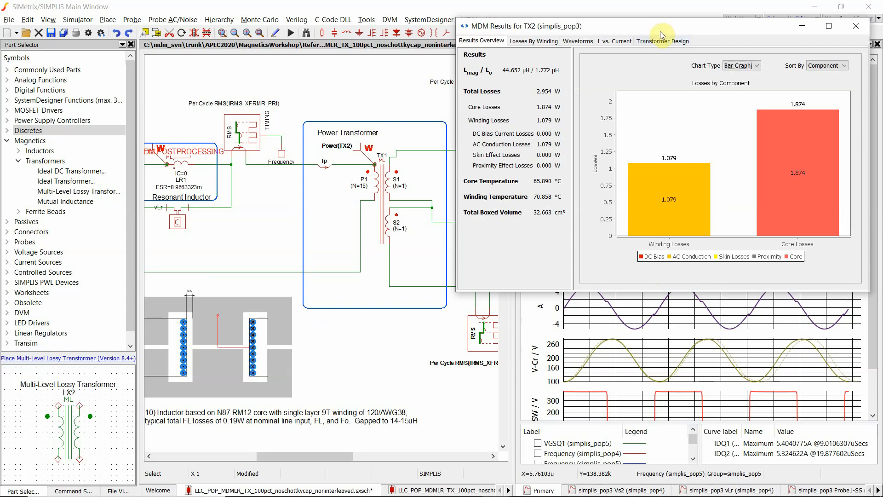
pyautogui.moveTo(660, 32); pyautogui.dragTo(252, 56)
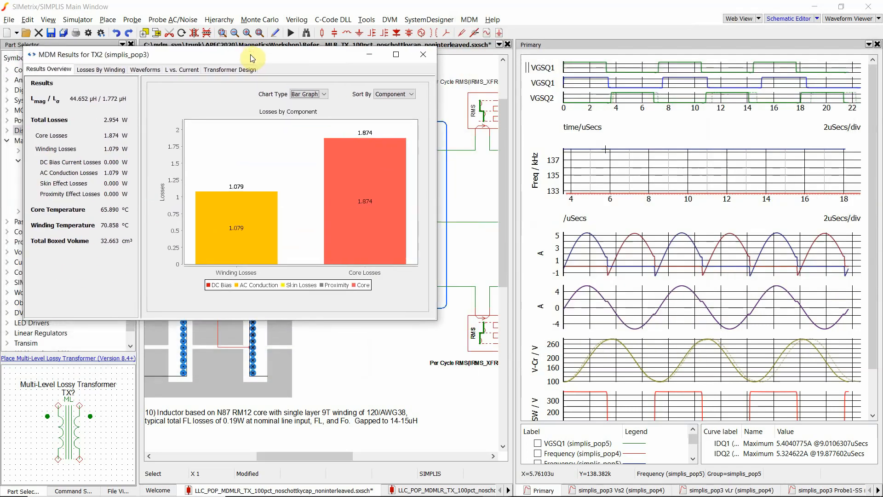
pyautogui.hotkey('alt', 'Tab')
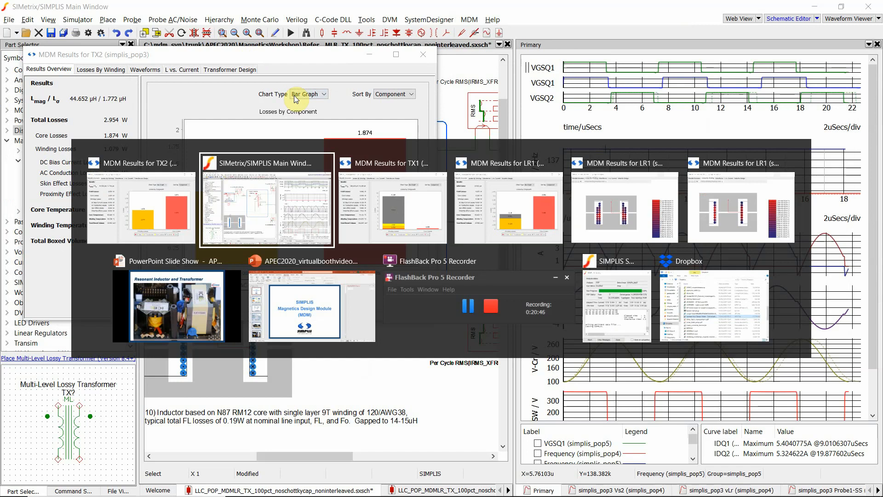
pyautogui.hotkey('alt', 'Tab')
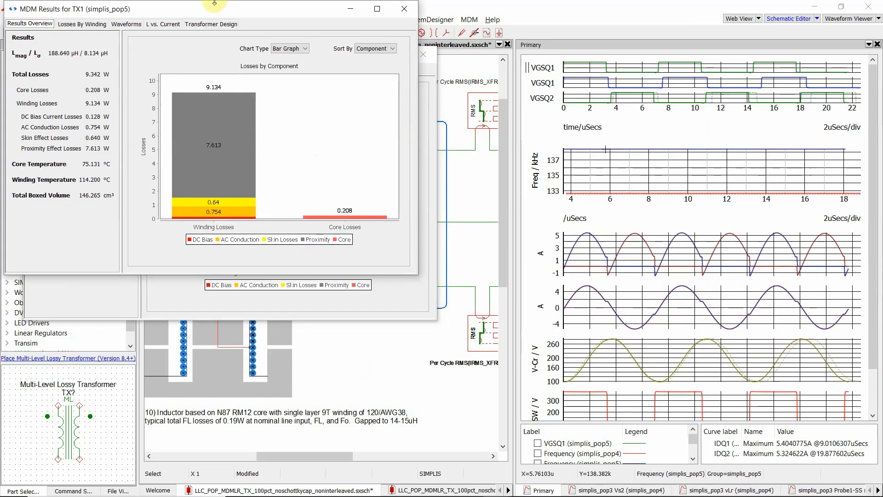
pyautogui.moveTo(199, 8); pyautogui.dragTo(648, 53)
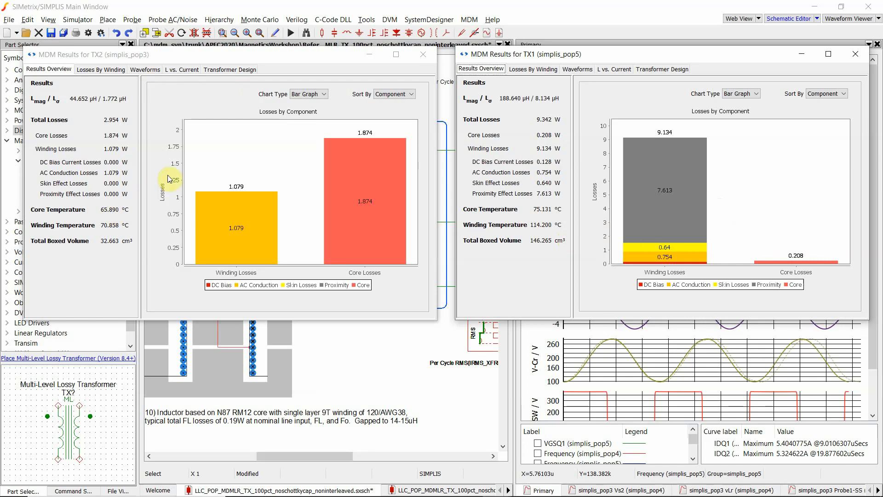
# - Compare the TX2 and TX1 loss breakdowns, then switch both windows to losses by winding
pyautogui.click(94, 70)
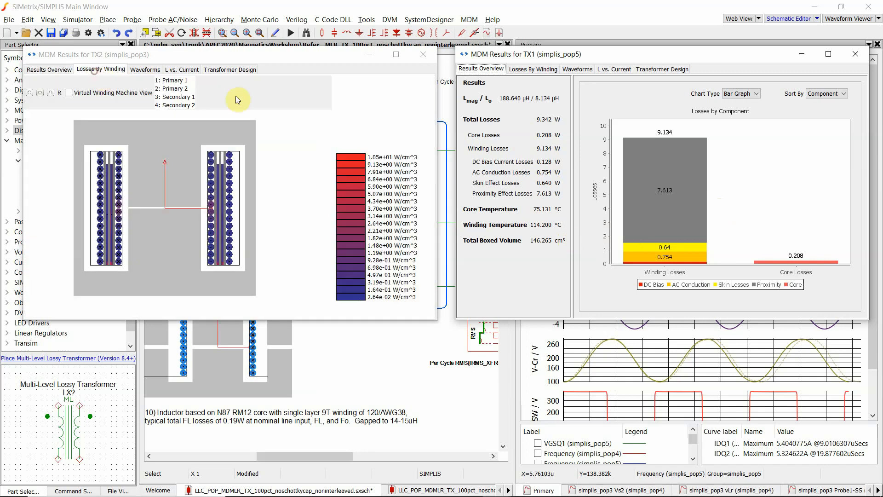
pyautogui.click(535, 70)
pyautogui.click(582, 203)
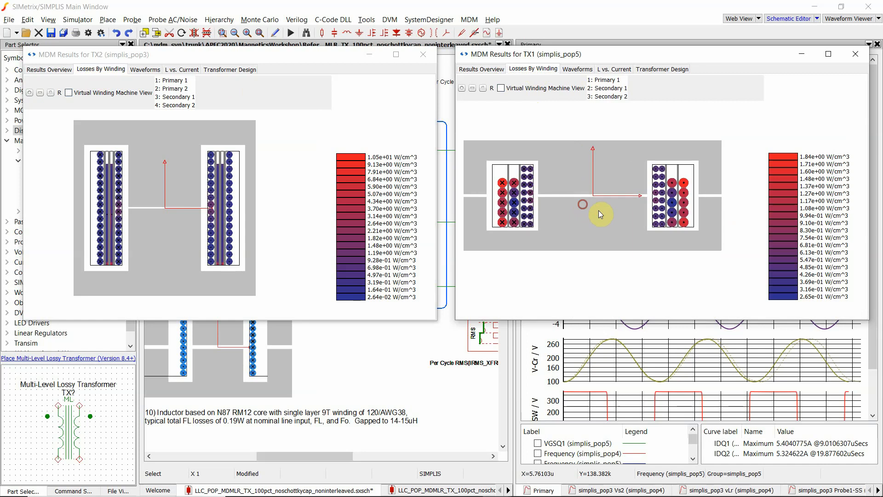
pyautogui.click(496, 70)
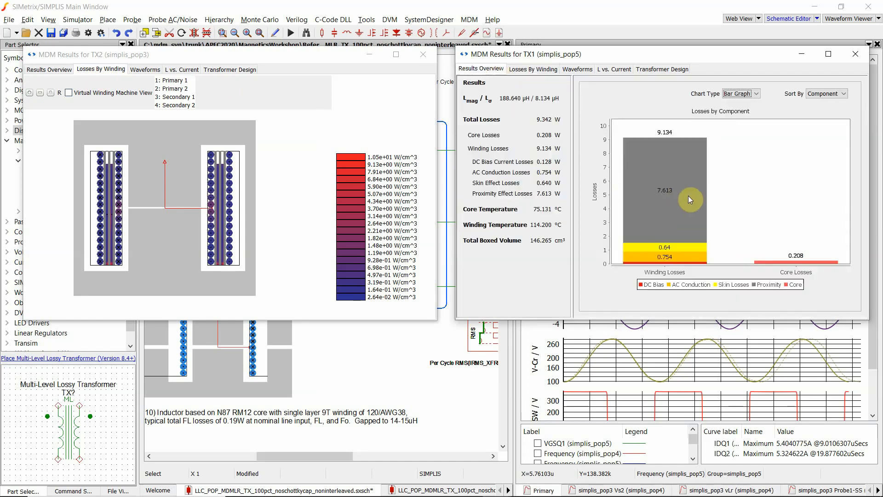
pyautogui.moveTo(689, 196)
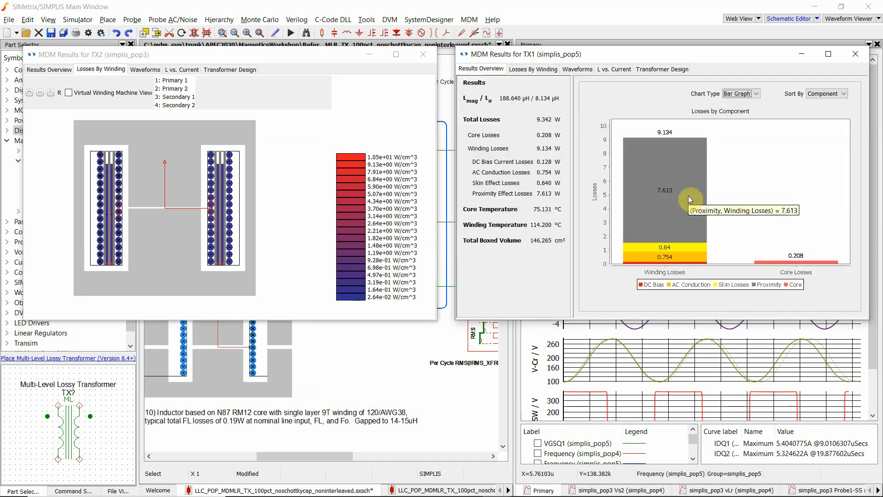
pyautogui.click(534, 72)
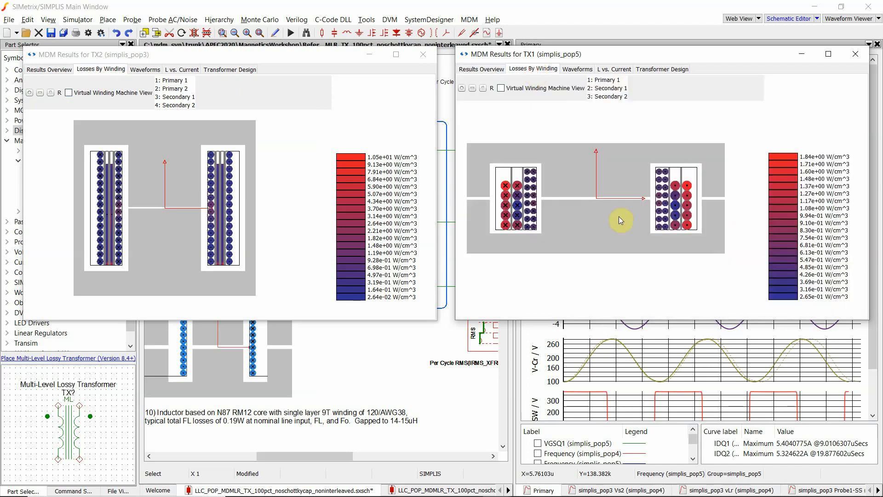
pyautogui.moveTo(601, 217); pyautogui.dragTo(610, 217)
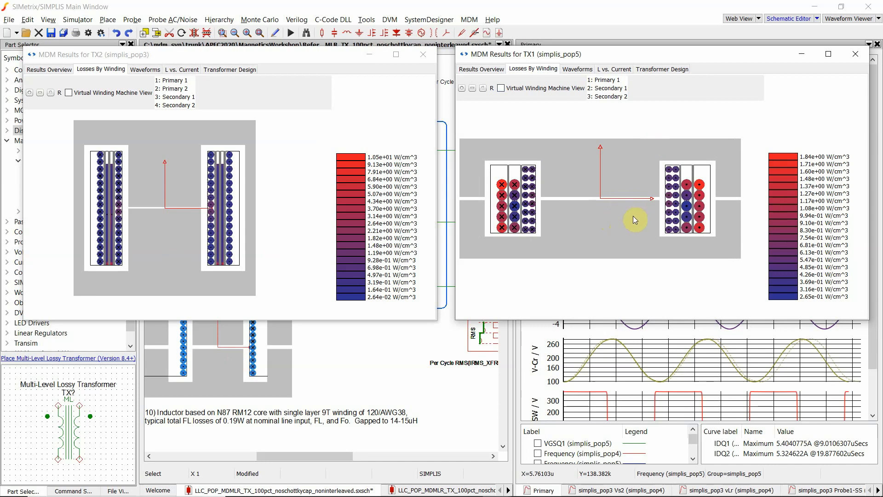
# - Examine TX1's waveforms, inductance versus current curve and transformer design report
pyautogui.click(577, 69)
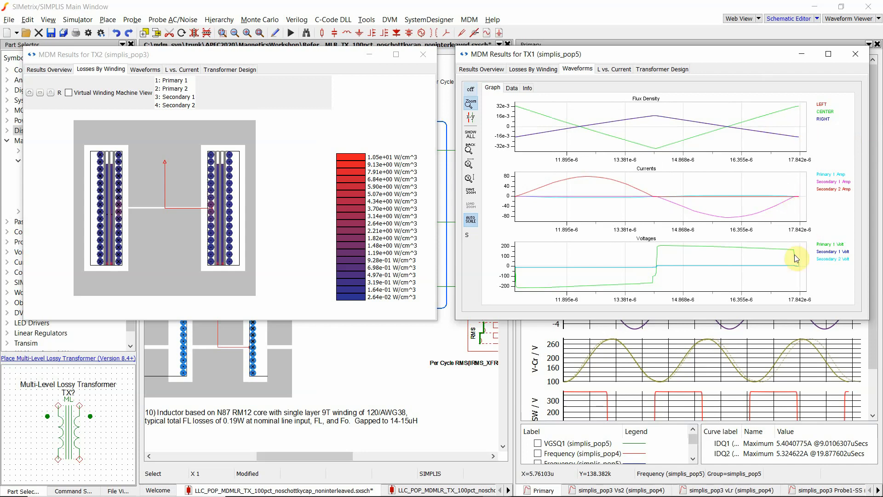
pyautogui.click(616, 72)
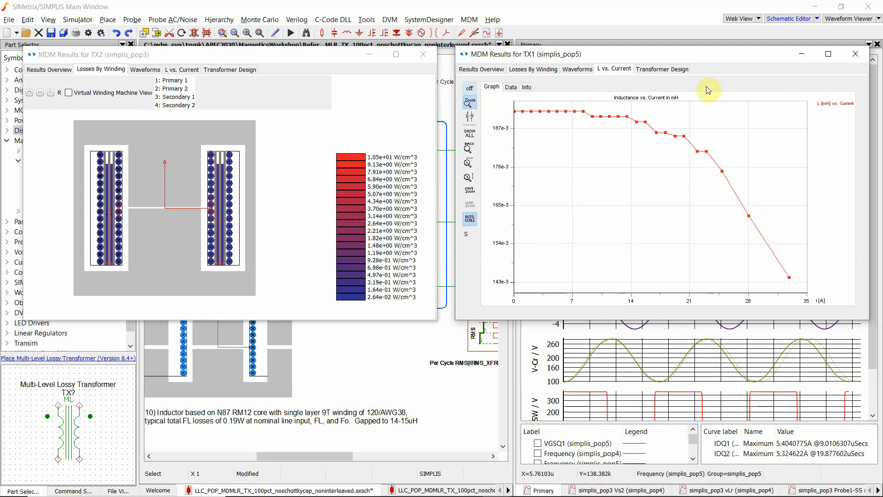
pyautogui.click(687, 70)
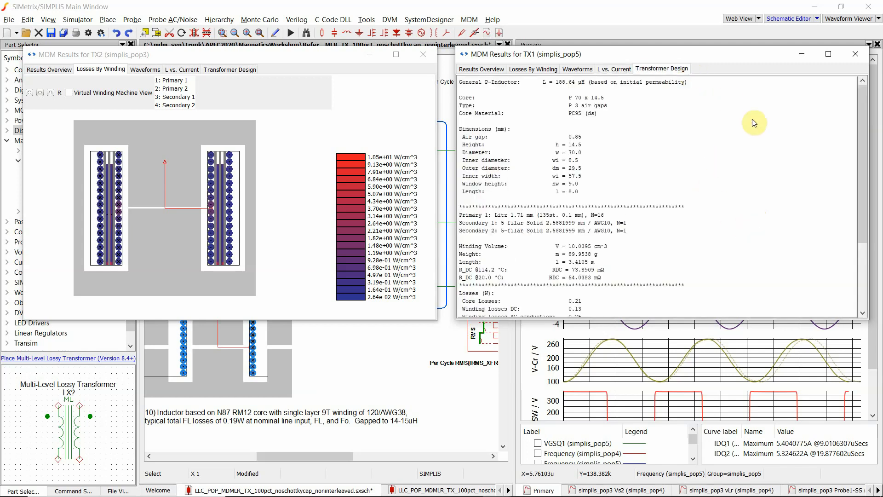
pyautogui.scroll(-5, 752, 121)
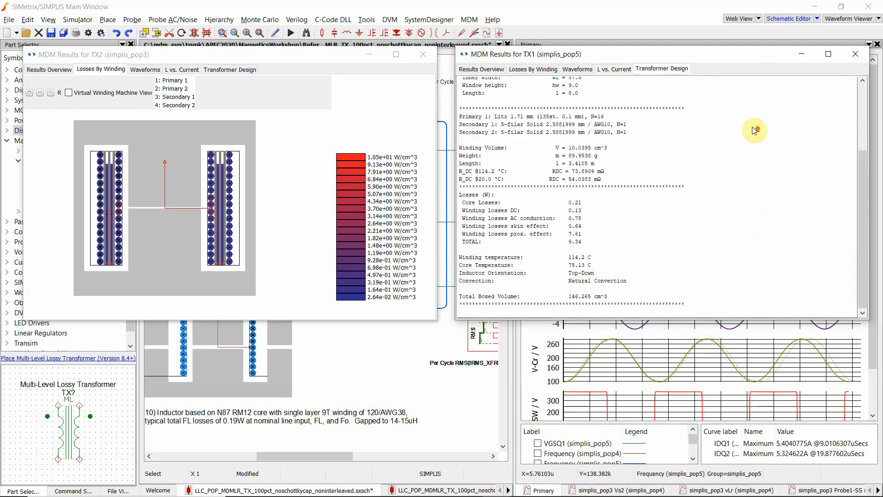
pyautogui.scroll(5, 753, 129)
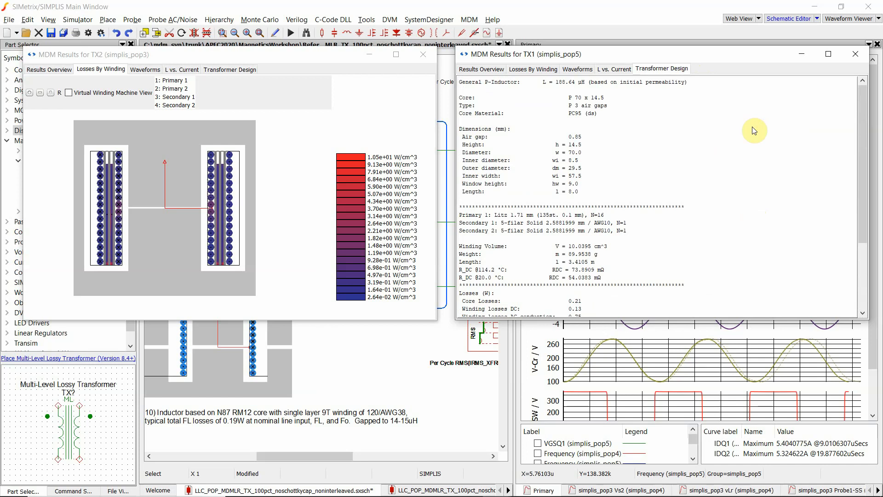